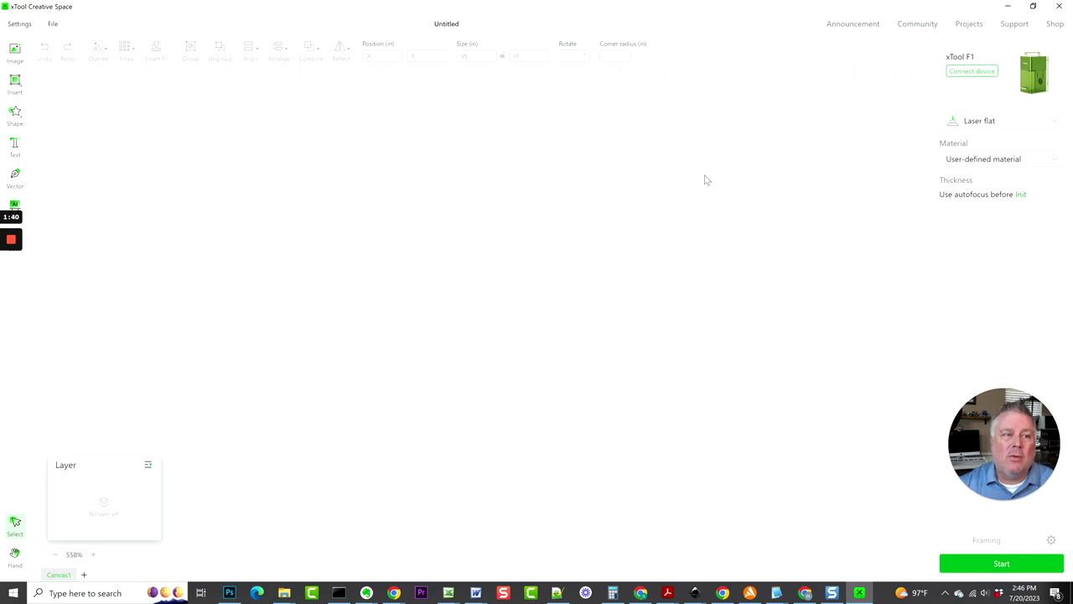
Check the software version under About in general Settings, close it, and start an image import.
{"action": "left_click", "coordinate": [20, 24]}
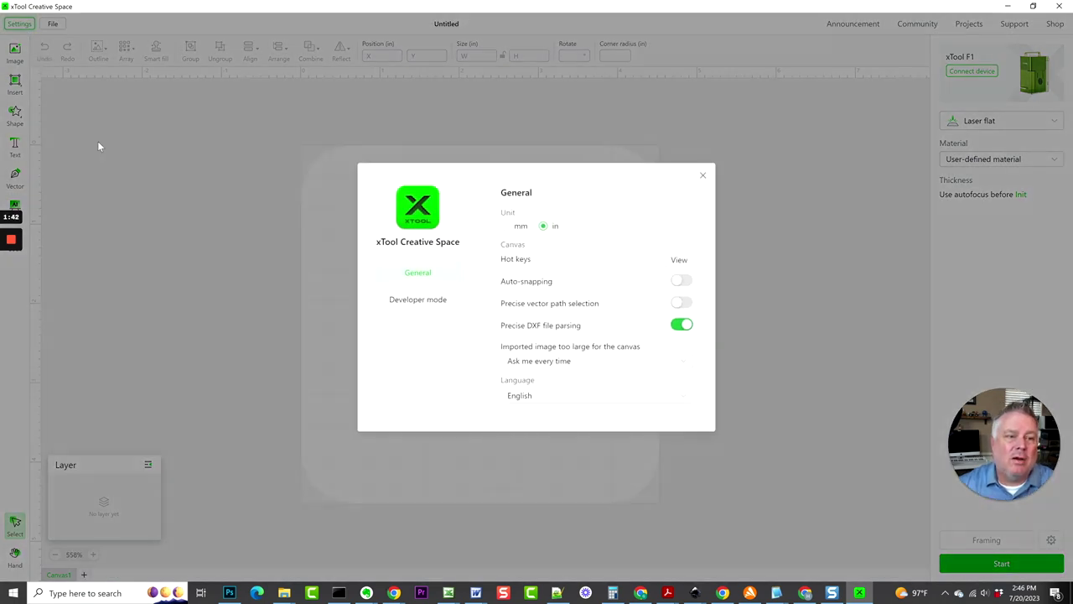
{"action": "scroll", "coordinate": [625, 356], "scroll_direction": "down", "scroll_amount": 5}
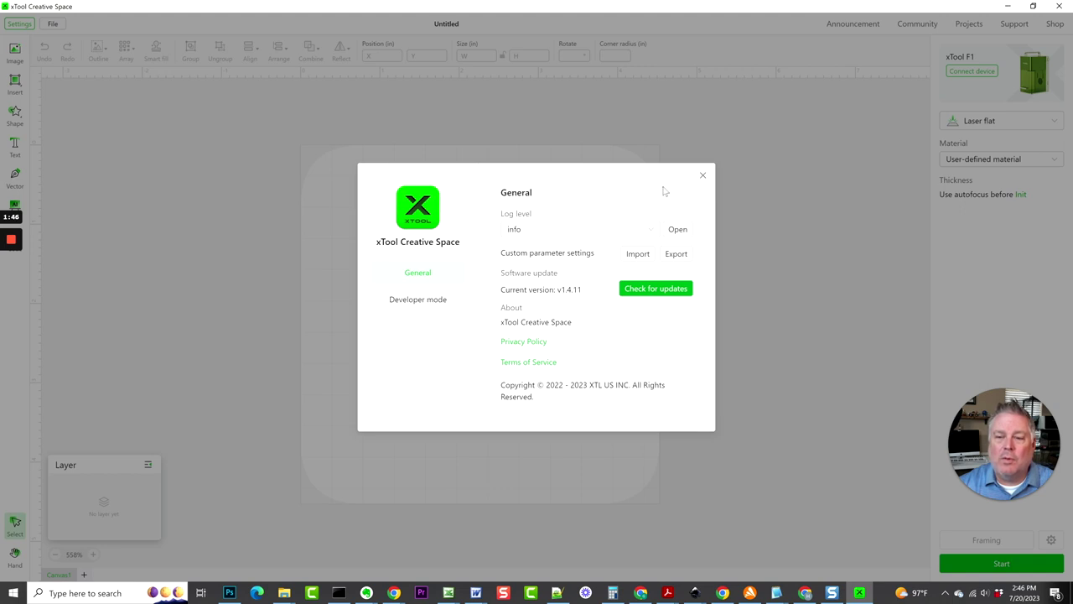
{"action": "left_click", "coordinate": [702, 175]}
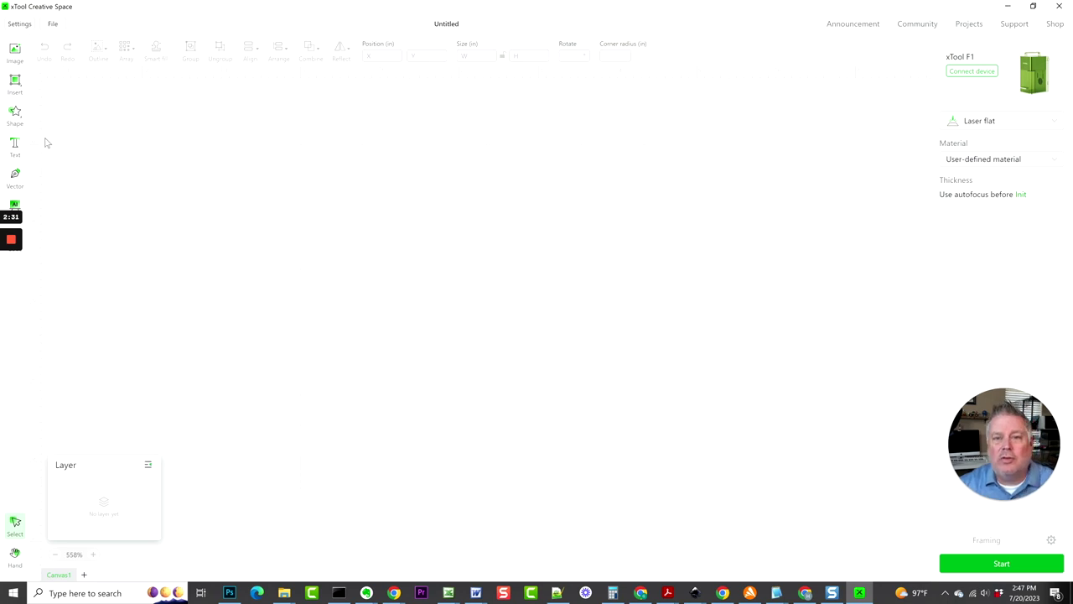
{"action": "left_click", "coordinate": [15, 52]}
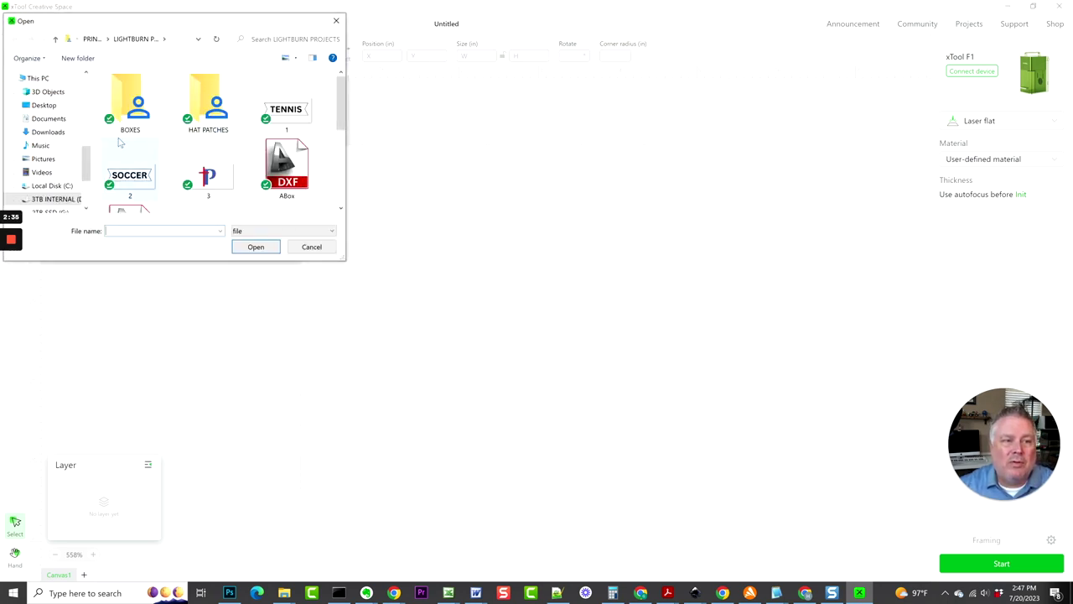
Import image file 3 onto the canvas at its original size.
{"action": "left_click", "coordinate": [214, 178]}
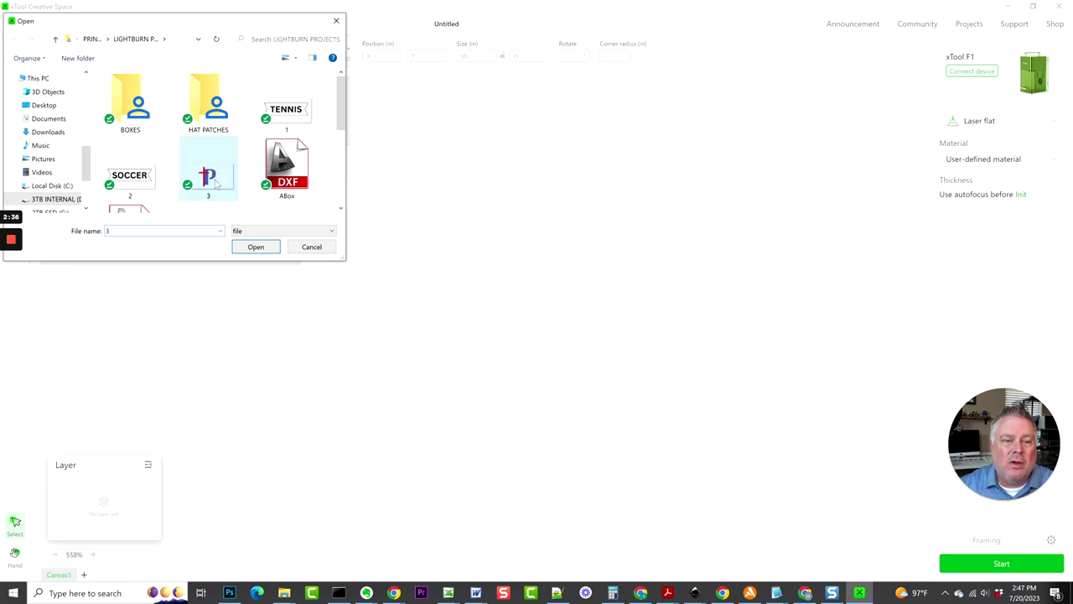
{"action": "left_click", "coordinate": [272, 247]}
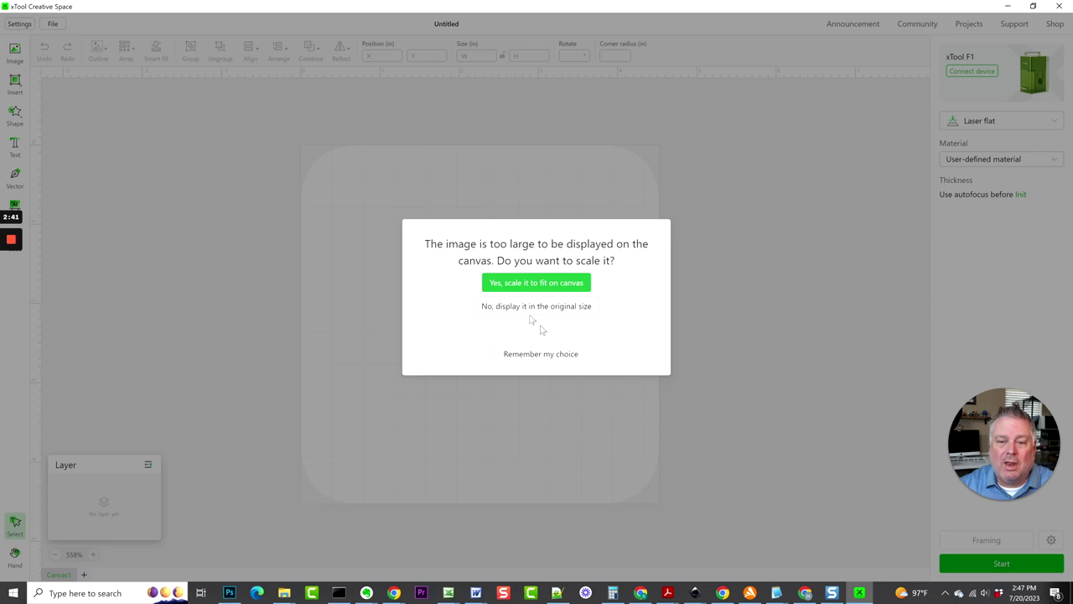
{"action": "left_click", "coordinate": [514, 308]}
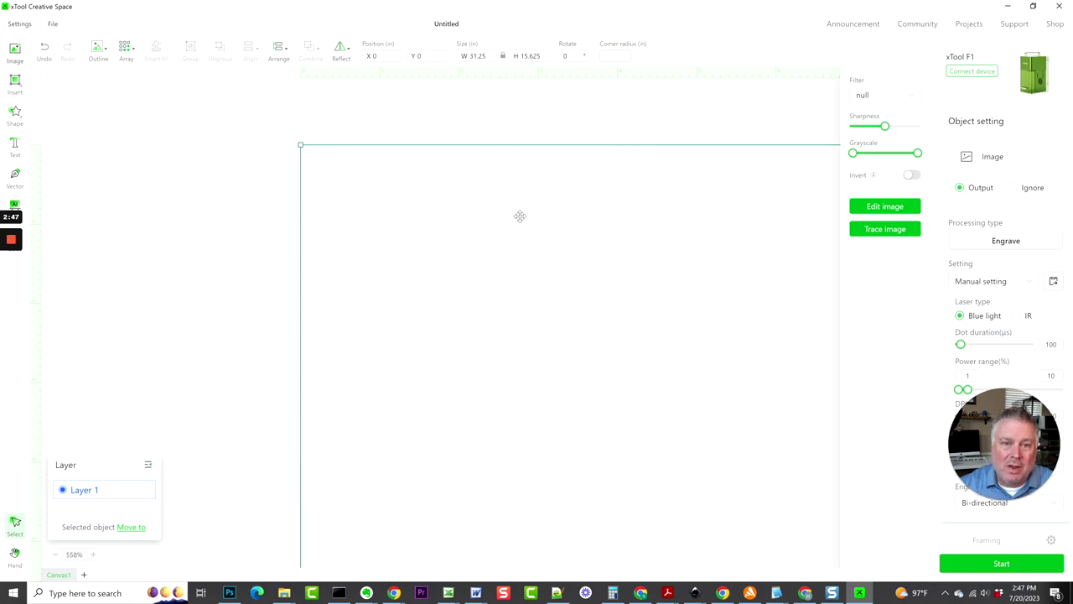
Trace the cross-and-P image and save the result as a vector outline.
{"action": "left_click", "coordinate": [892, 233]}
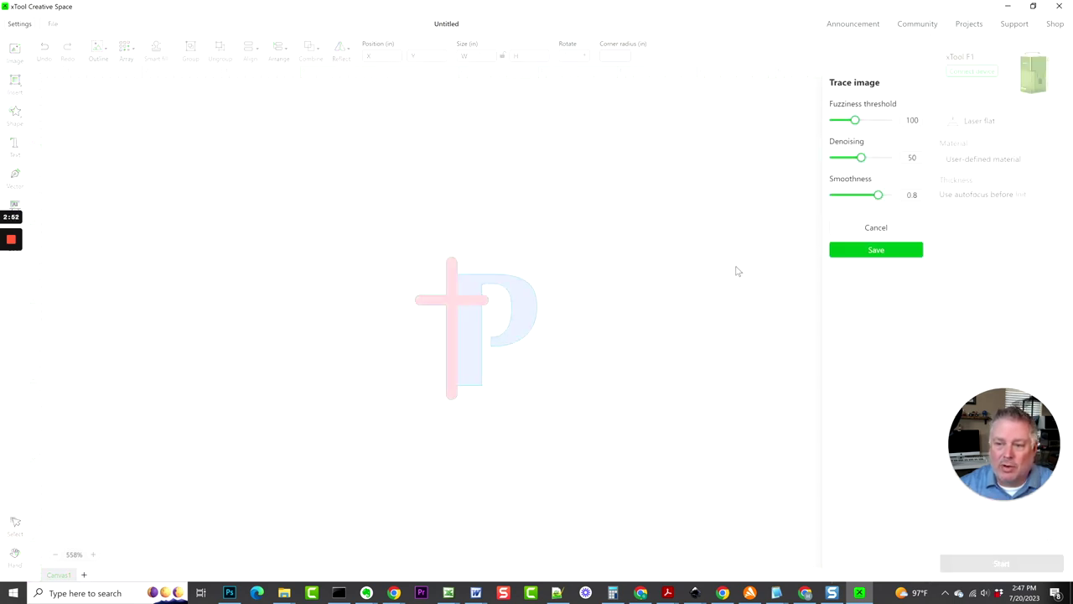
{"action": "left_click", "coordinate": [868, 251]}
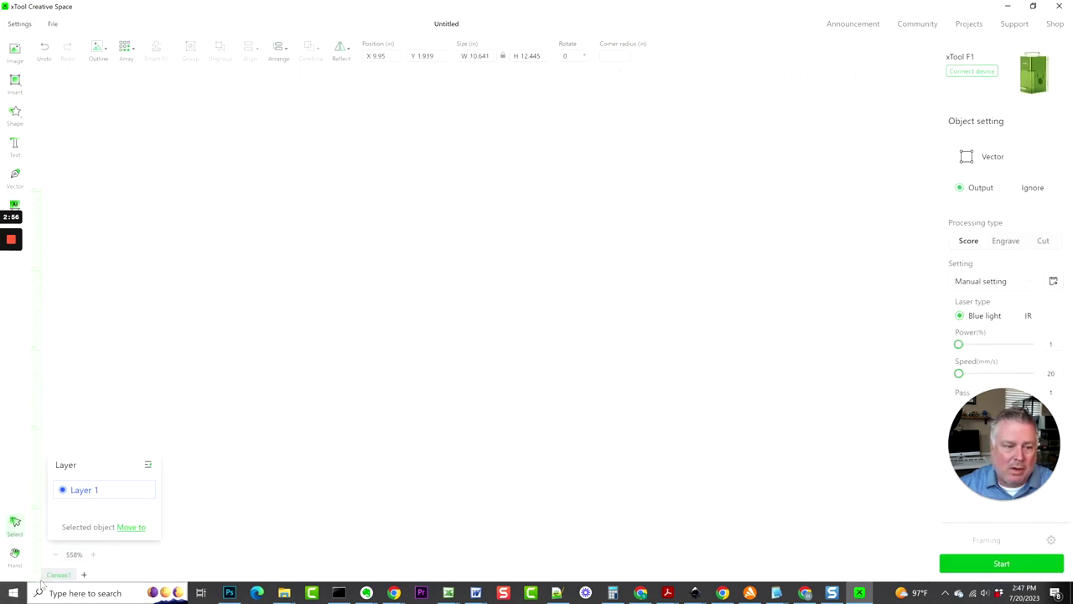
{"action": "left_click", "coordinate": [73, 555]}
{"action": "left_click", "coordinate": [74, 554]}
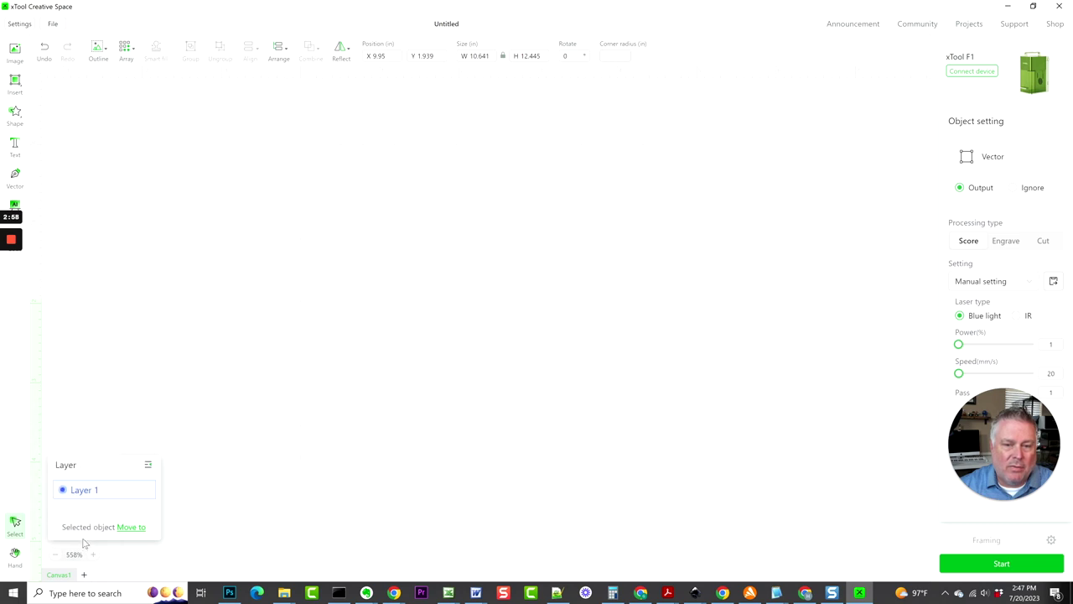
Zoom to 50%, pull the outline aside, and delete the original colour image.
{"action": "left_click", "coordinate": [75, 554]}
{"action": "left_click", "coordinate": [87, 503]}
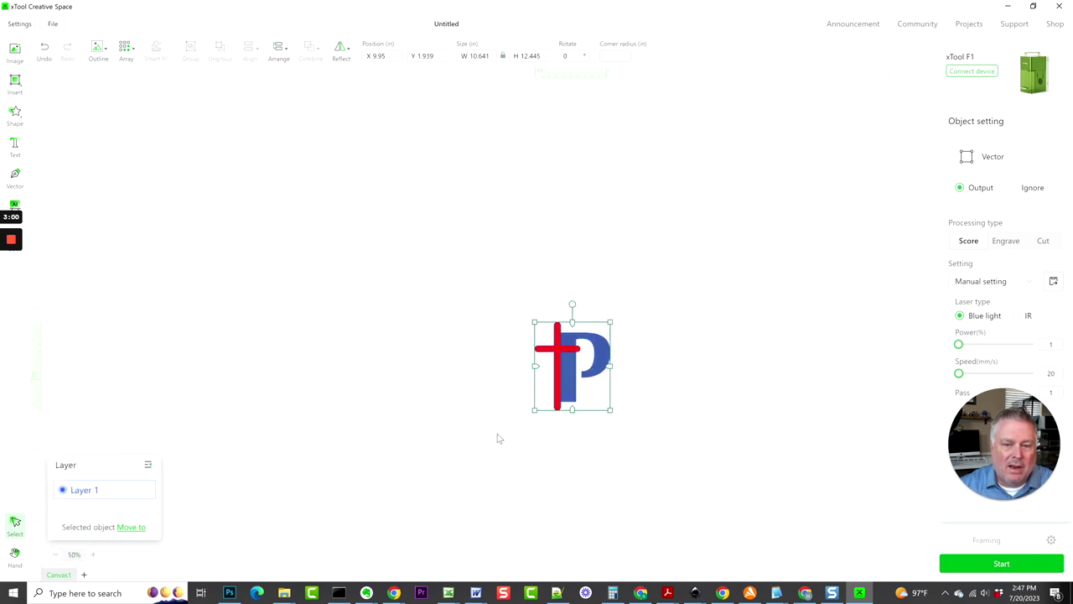
{"action": "left_click_drag", "start_coordinate": [576, 353], "coordinate": [514, 342]}
{"action": "left_click", "coordinate": [565, 359]}
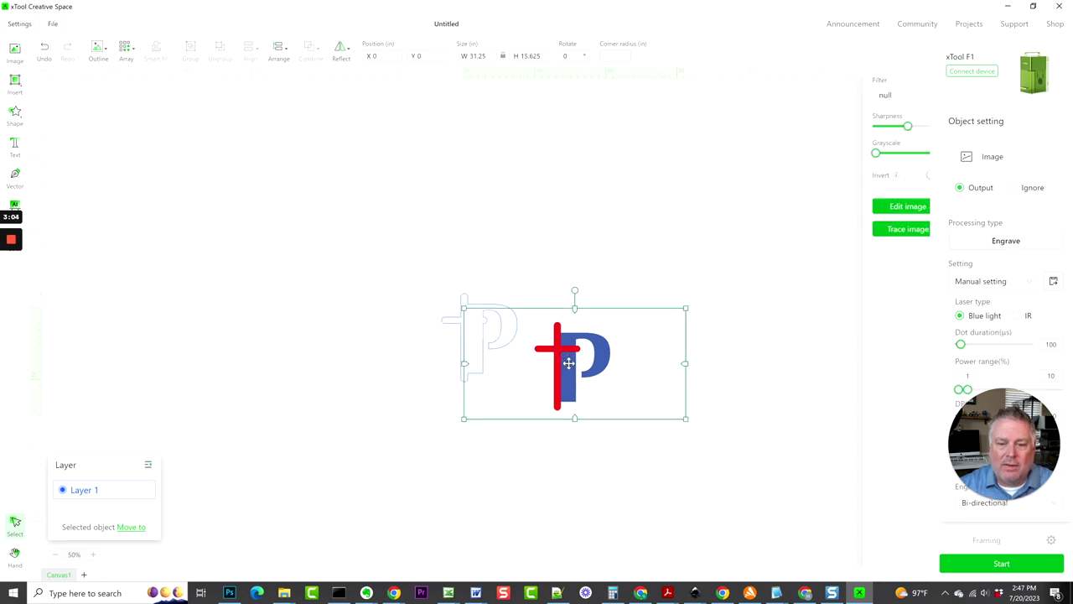
{"action": "key", "text": "Delete"}
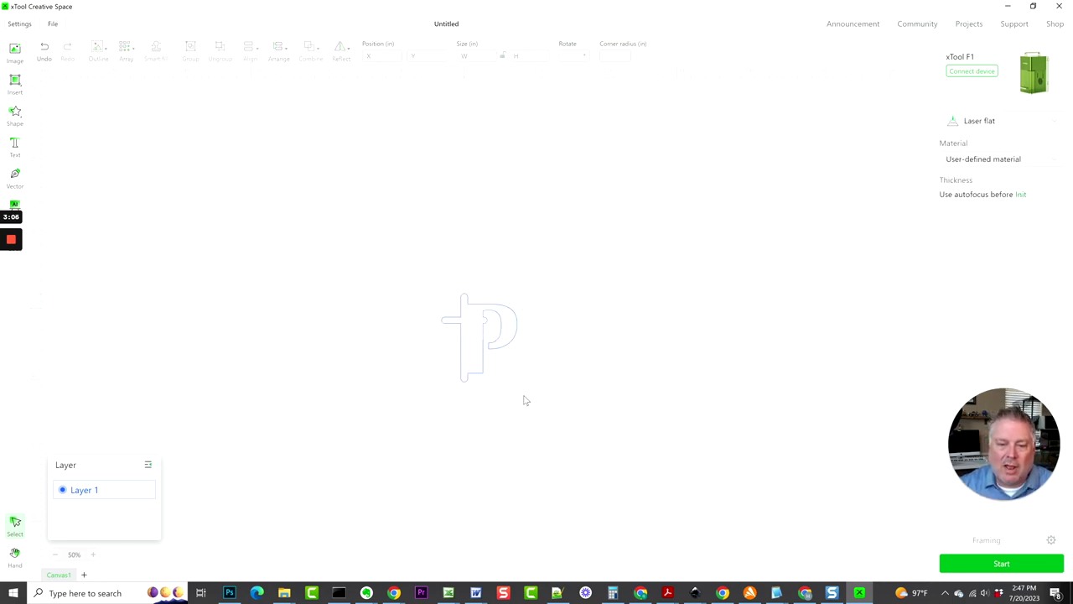
Fit the canvas on screen and move the traced outline to X -2.194, Y -2.207.
{"action": "left_click_drag", "start_coordinate": [525, 400], "coordinate": [438, 293]}
{"action": "left_click", "coordinate": [73, 555]}
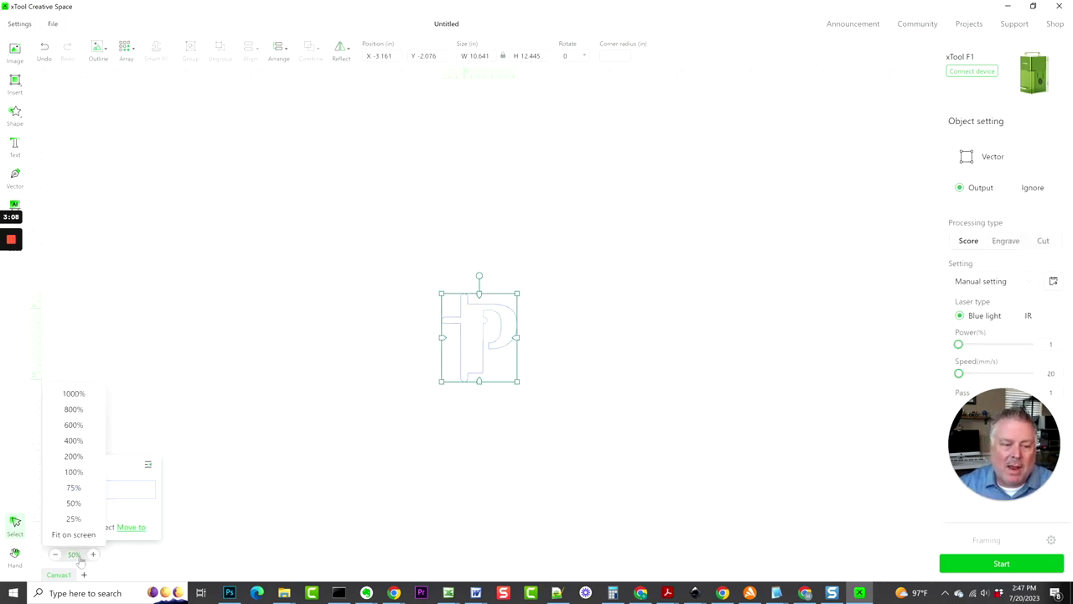
{"action": "left_click", "coordinate": [83, 537]}
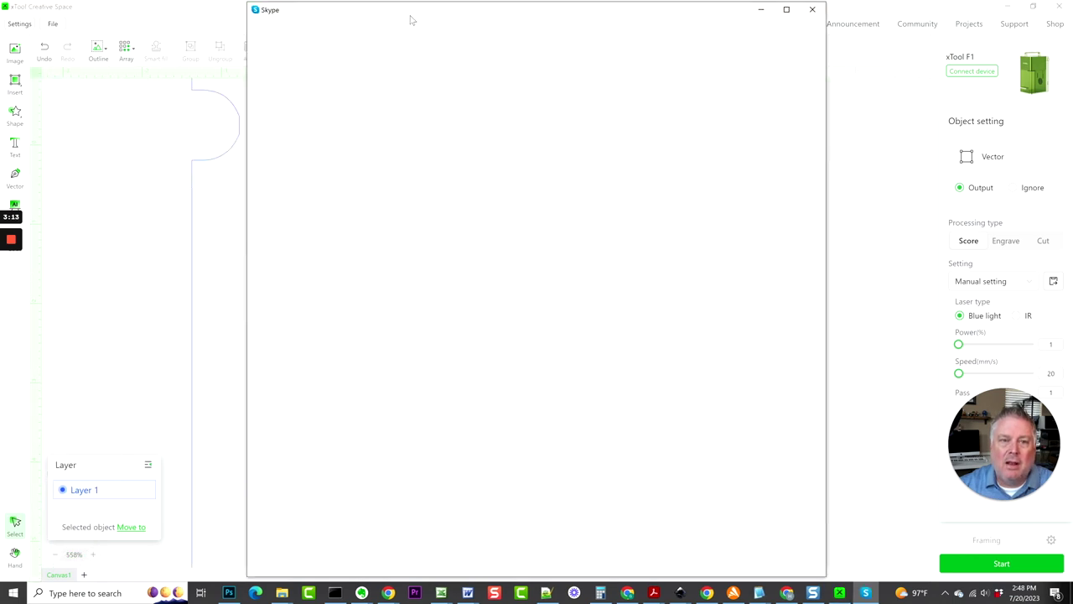
{"action": "left_click_drag", "start_coordinate": [412, 12], "coordinate": [1072, 167]}
{"action": "left_click_drag", "start_coordinate": [571, 320], "coordinate": [632, 244]}
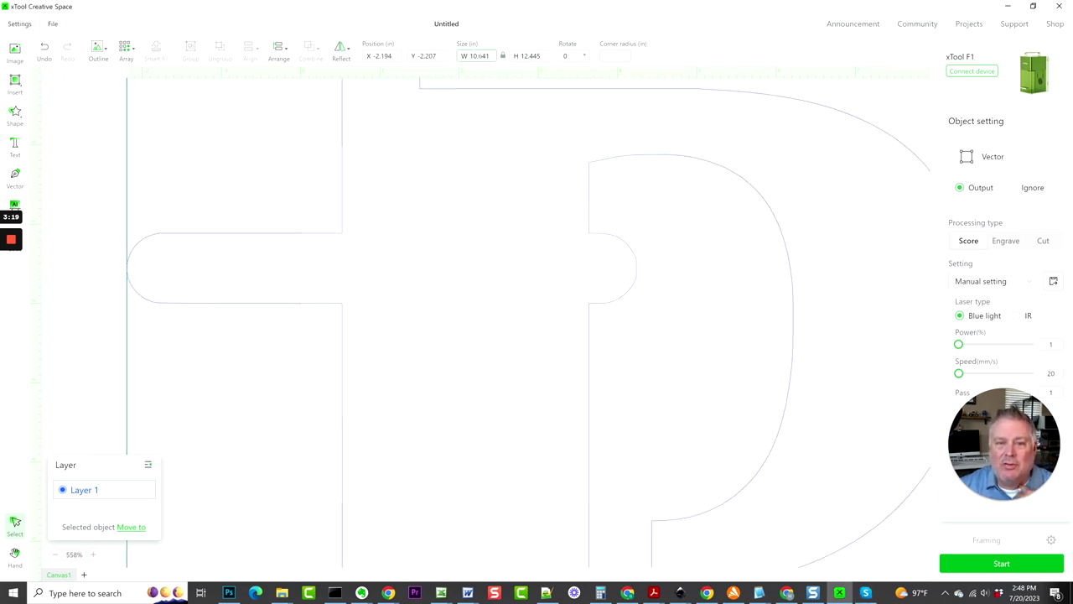
Resize the cross-and-P outline to 2 by 2 inches.
{"action": "left_click", "coordinate": [475, 55]}
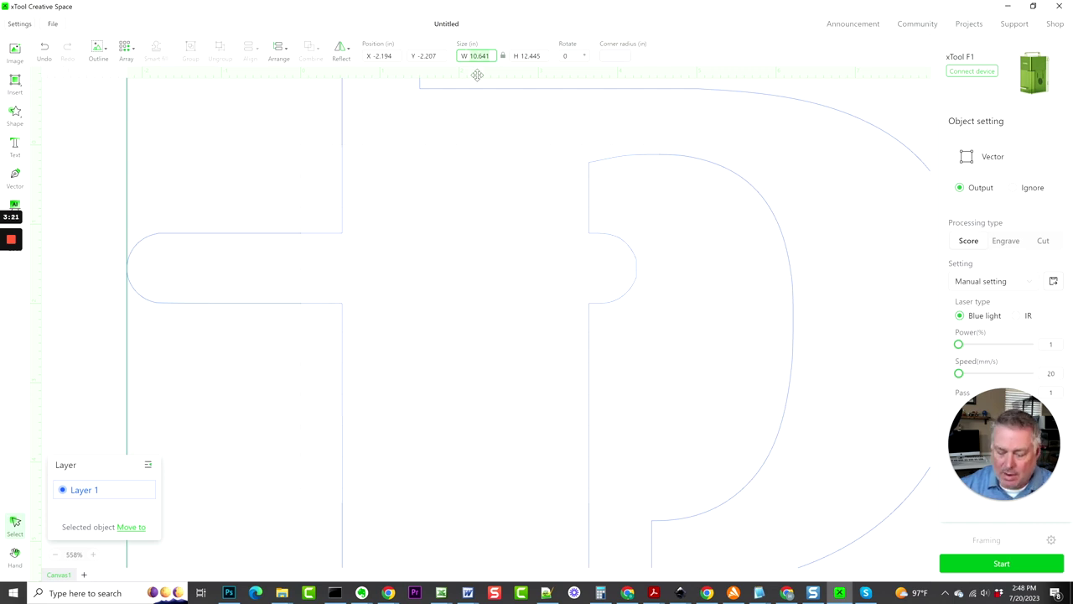
{"action": "type", "text": "5"}
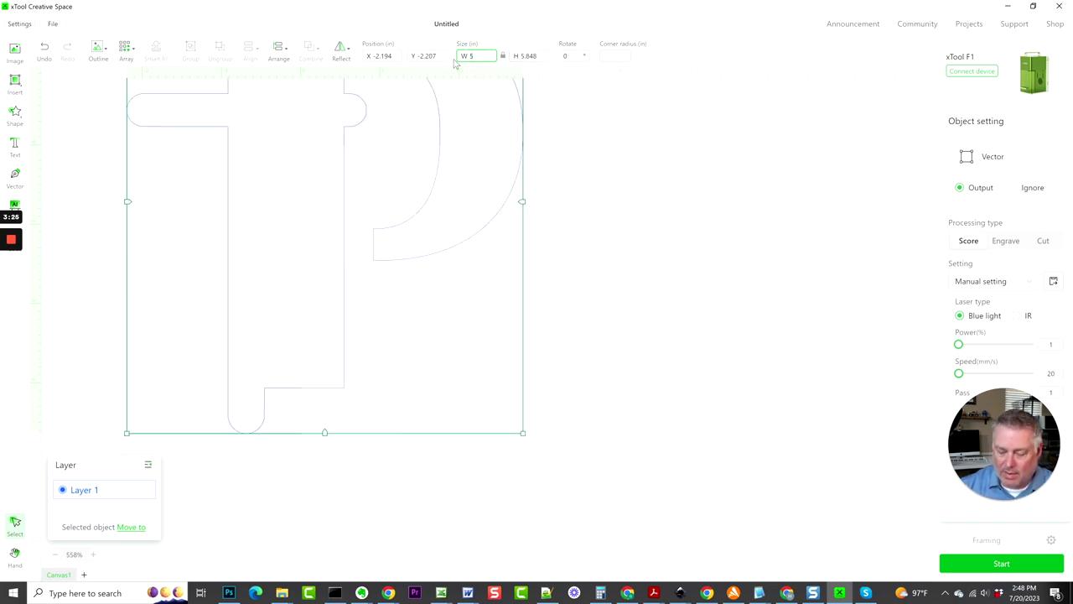
{"action": "key", "text": "BackSpace"}
{"action": "type", "text": "2"}
{"action": "key", "text": "Tab"}
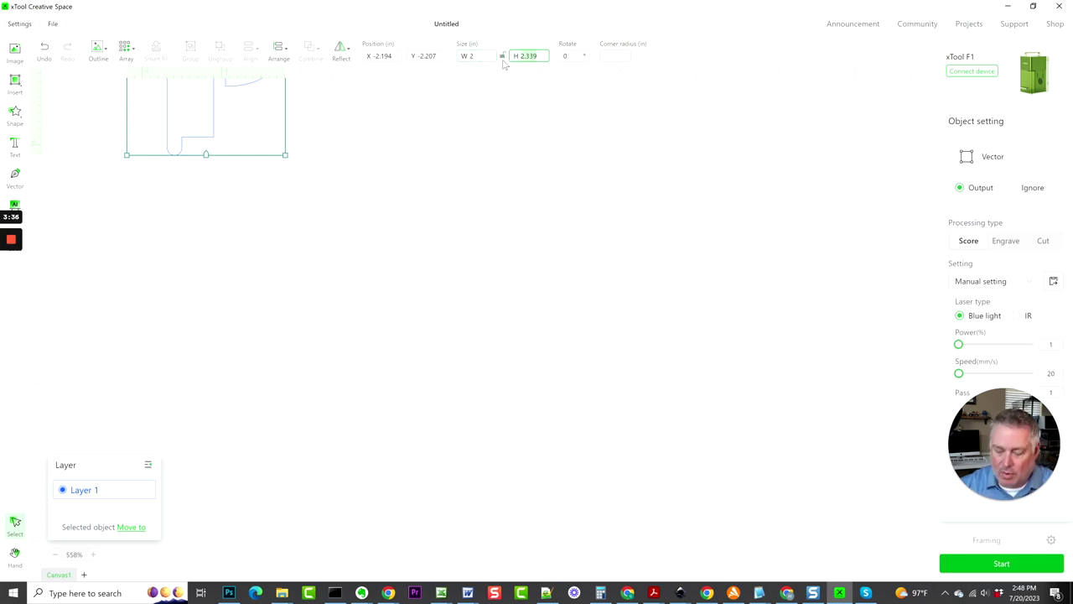
{"action": "type", "text": "2"}
{"action": "key", "text": "Return"}
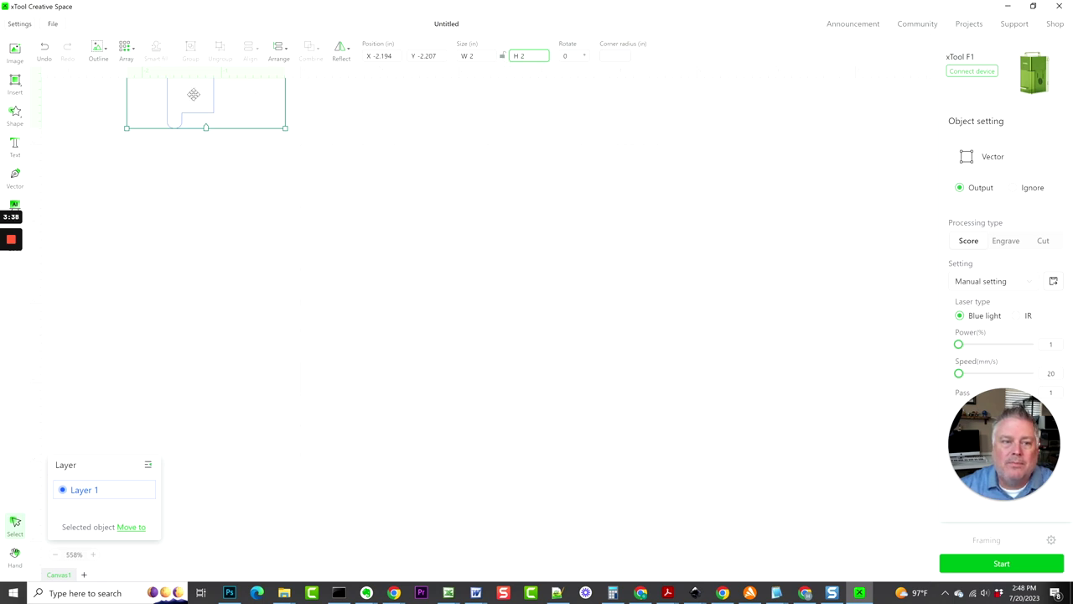
Move the outline to the canvas centre, rotate it 50°, then back to 0°.
{"action": "left_click_drag", "start_coordinate": [194, 94], "coordinate": [469, 329]}
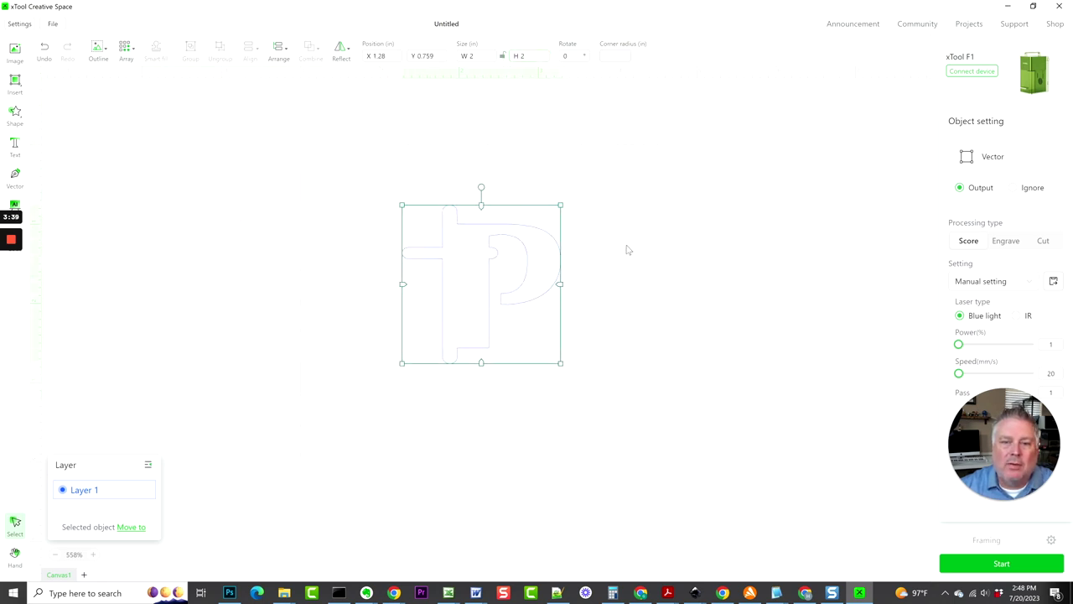
{"action": "left_click", "coordinate": [670, 206]}
{"action": "left_click", "coordinate": [486, 282]}
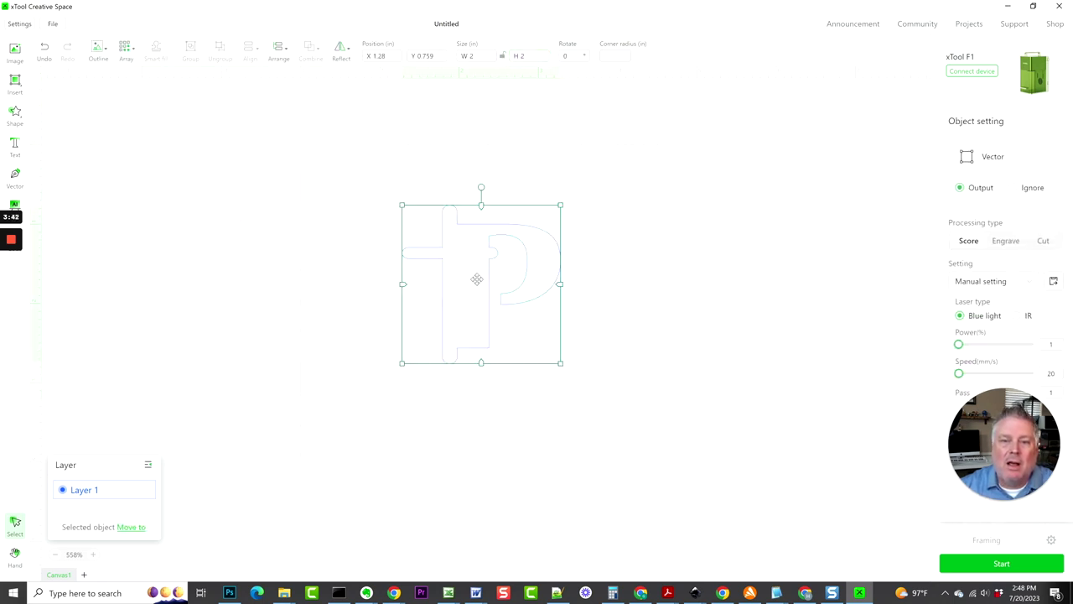
{"action": "left_click", "coordinate": [574, 56]}
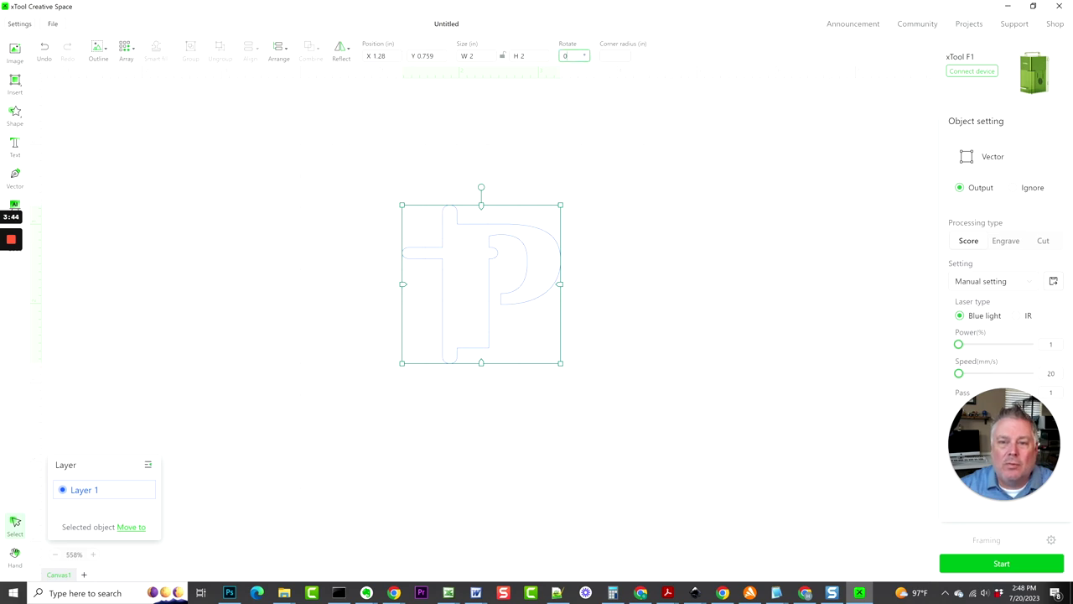
{"action": "left_click", "coordinate": [528, 55]}
{"action": "type", "text": "50"}
{"action": "key", "text": "Return"}
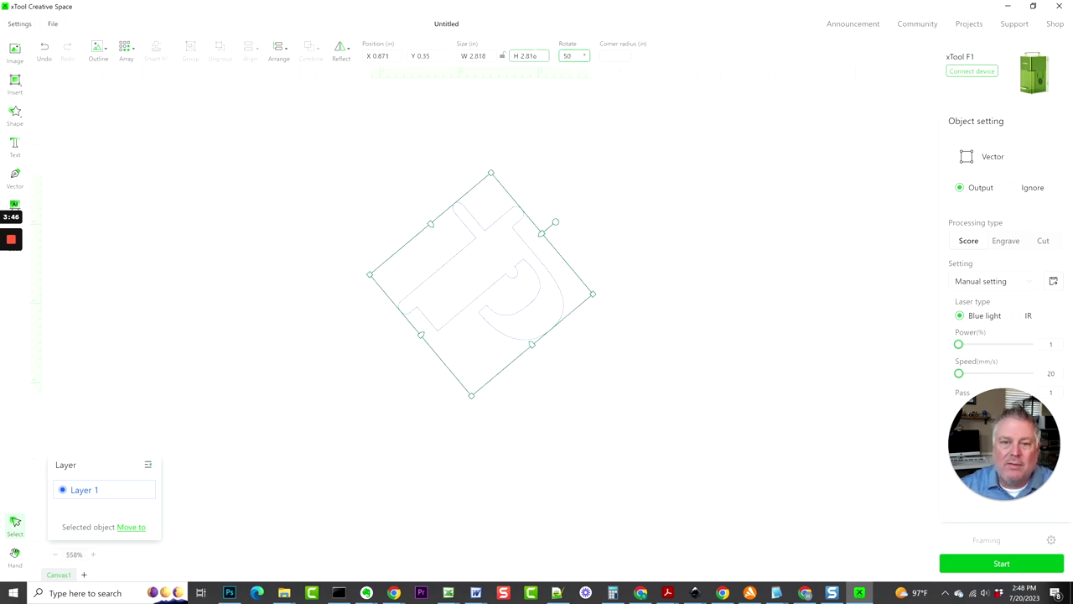
{"action": "key", "text": "BackSpace"}
{"action": "key", "text": "BackSpace"}
{"action": "type", "text": "0"}
{"action": "key", "text": "Return"}
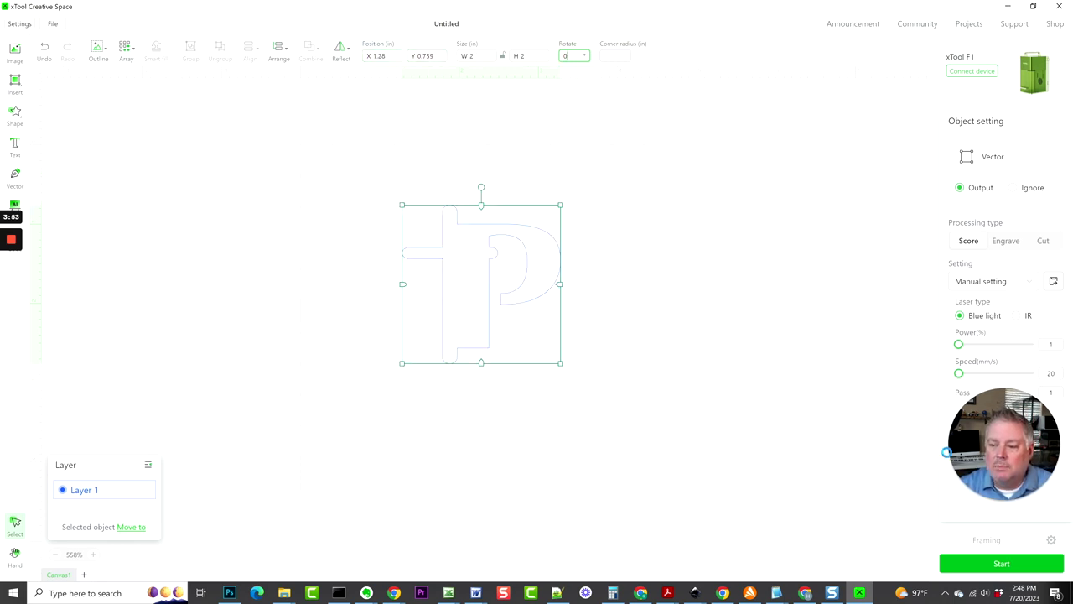
{"action": "left_click_drag", "start_coordinate": [945, 453], "coordinate": [946, 482]}
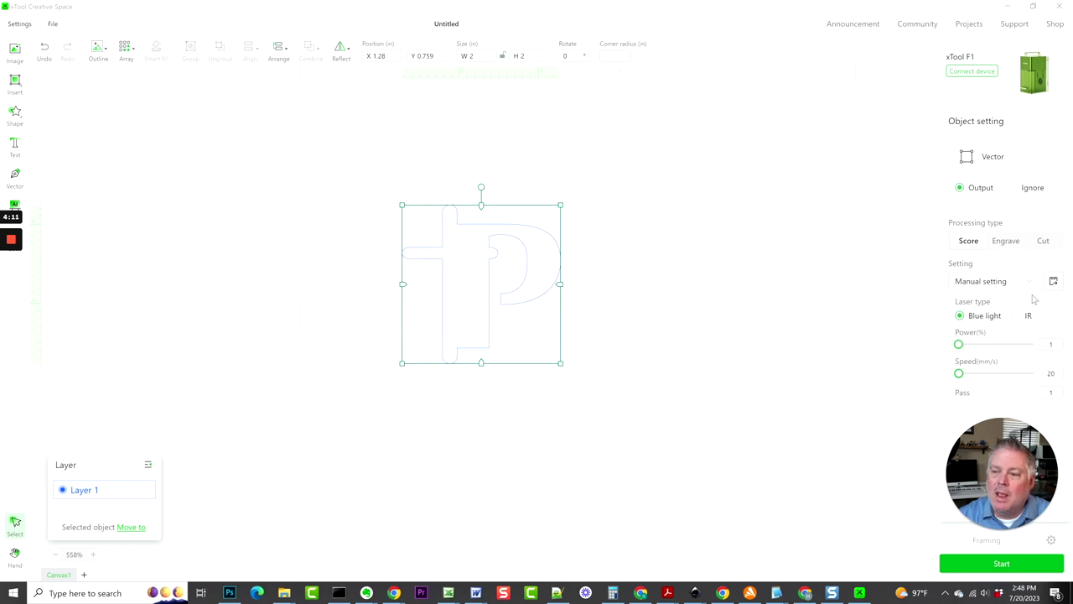
Switch the cross-and-P shape's processing type to Engrave.
{"action": "left_click", "coordinate": [1009, 242]}
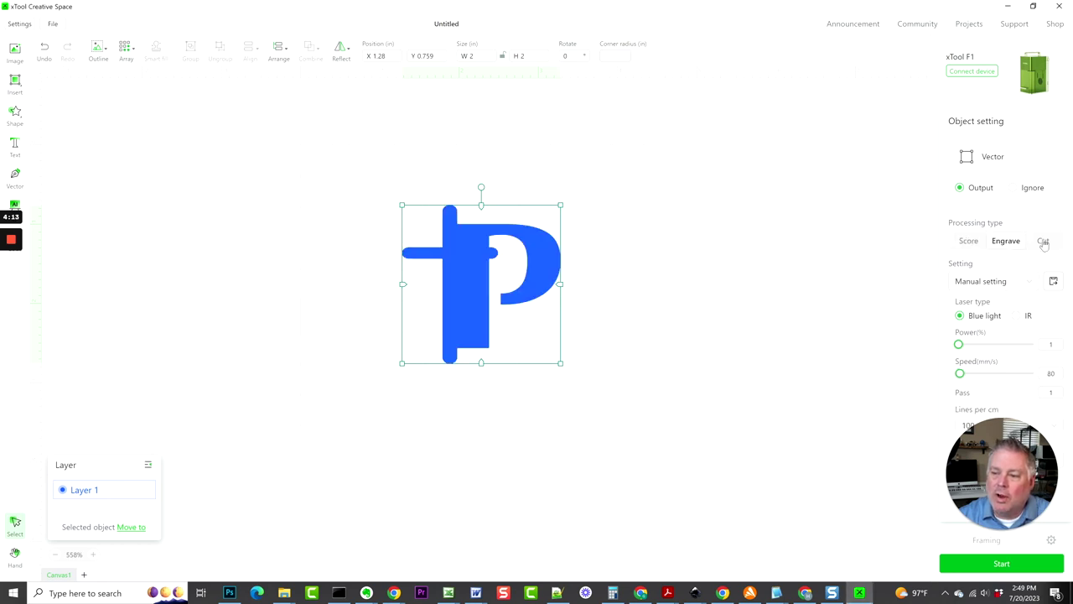
{"action": "left_click", "coordinate": [1044, 243]}
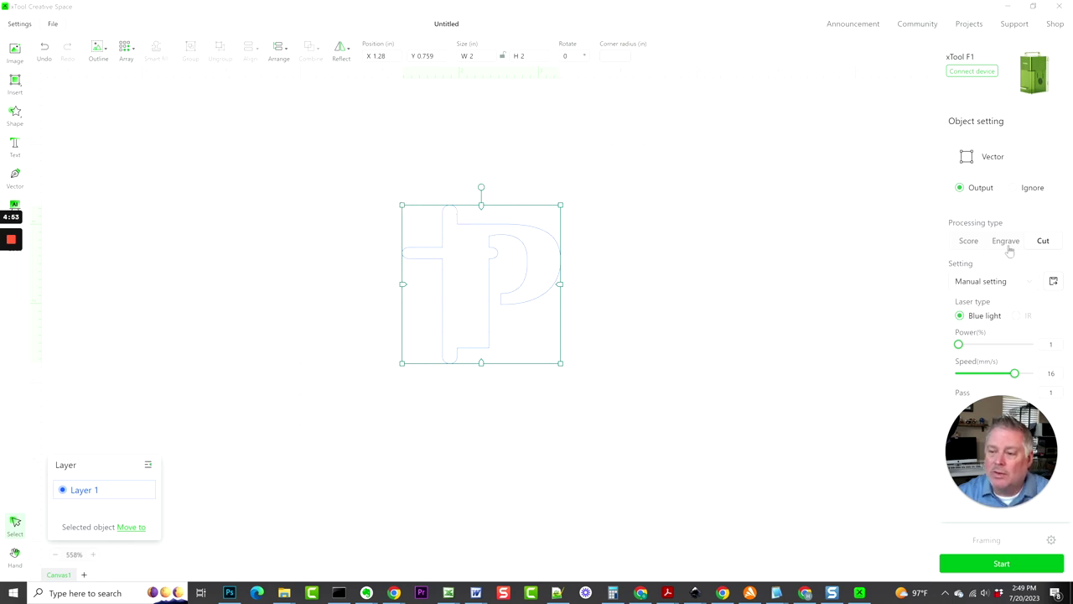
{"action": "left_click", "coordinate": [966, 248]}
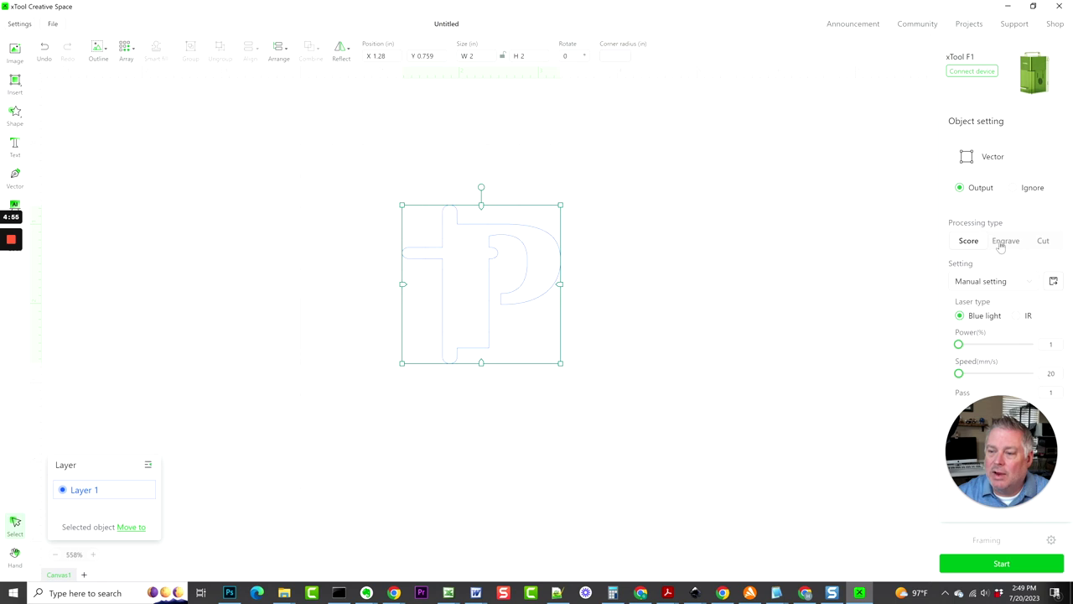
{"action": "left_click", "coordinate": [1011, 243]}
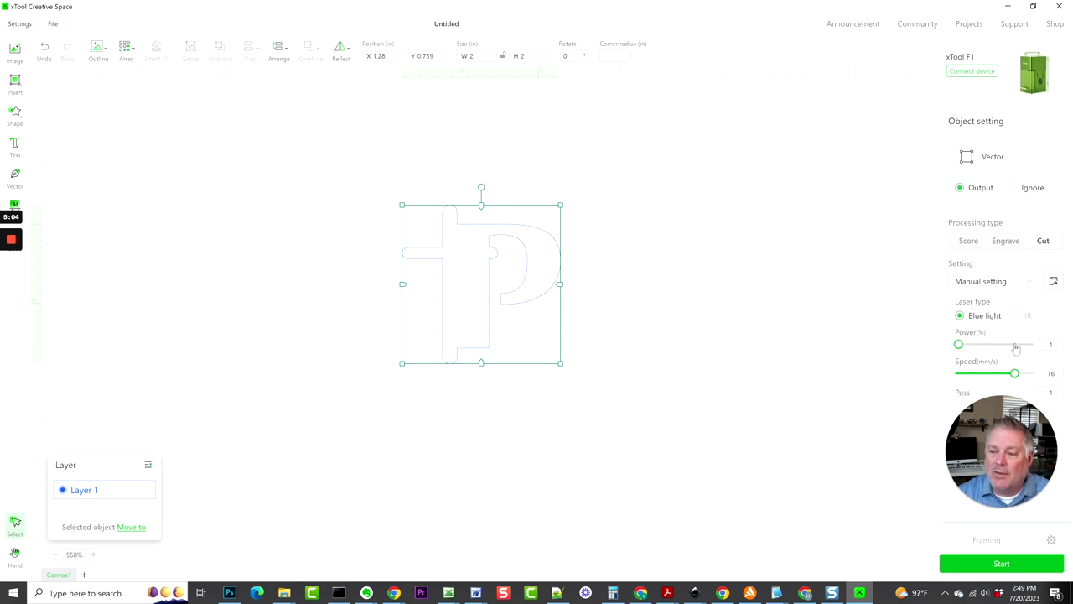
{"action": "left_click", "coordinate": [1010, 245]}
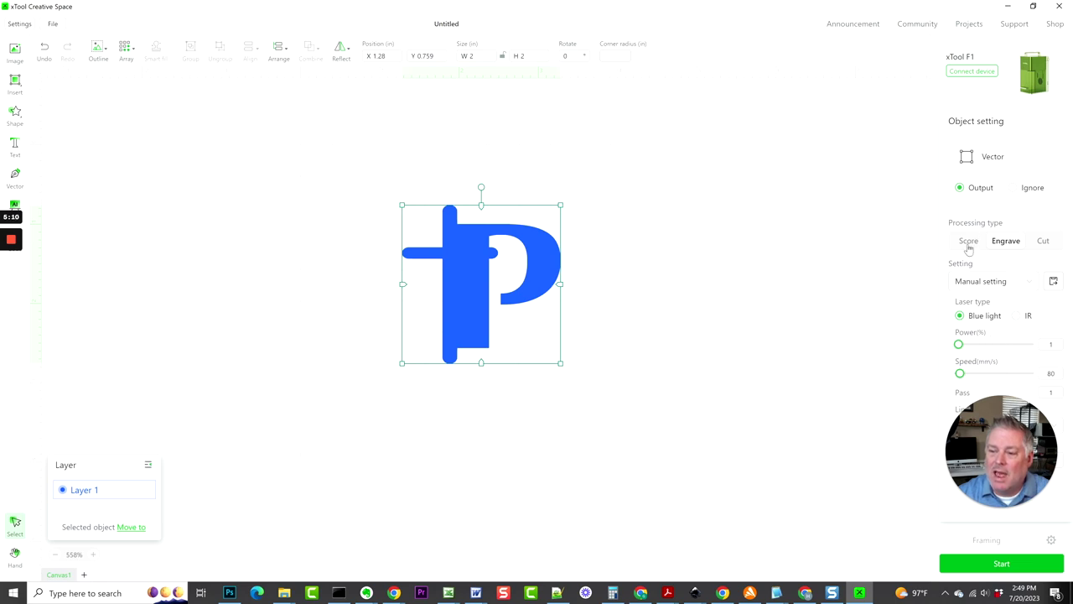
{"action": "left_click", "coordinate": [993, 284]}
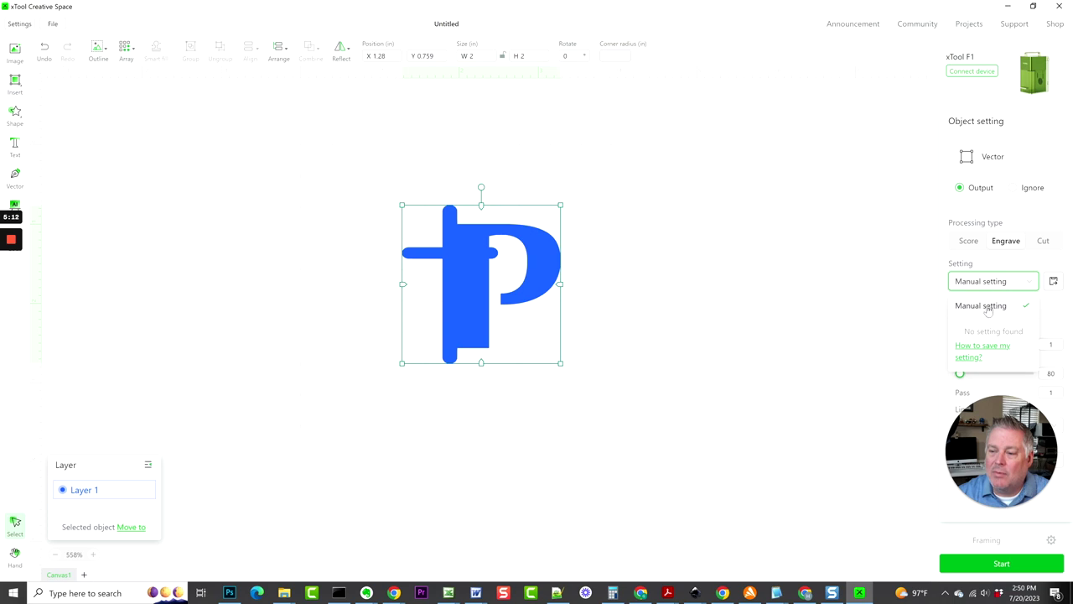
{"action": "left_click", "coordinate": [1001, 563]}
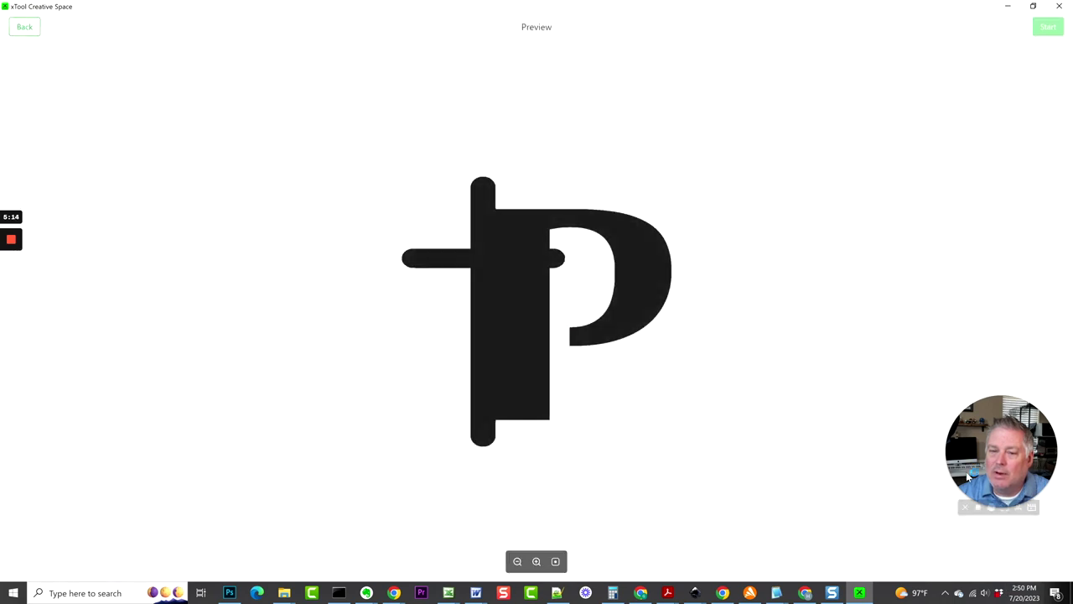
{"action": "left_click", "coordinate": [27, 26]}
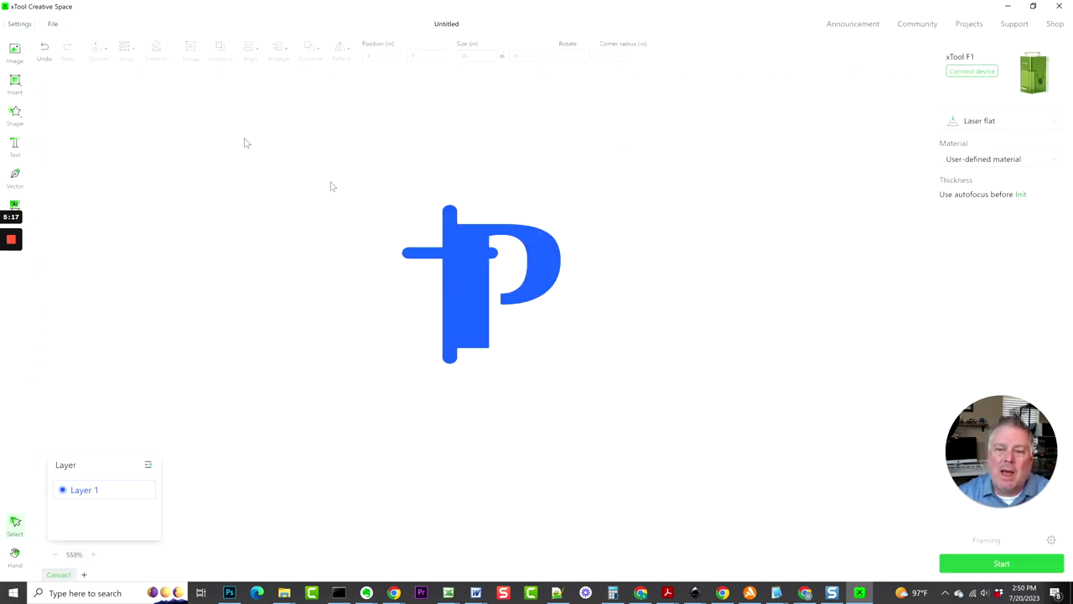
{"action": "left_click", "coordinate": [1001, 160]}
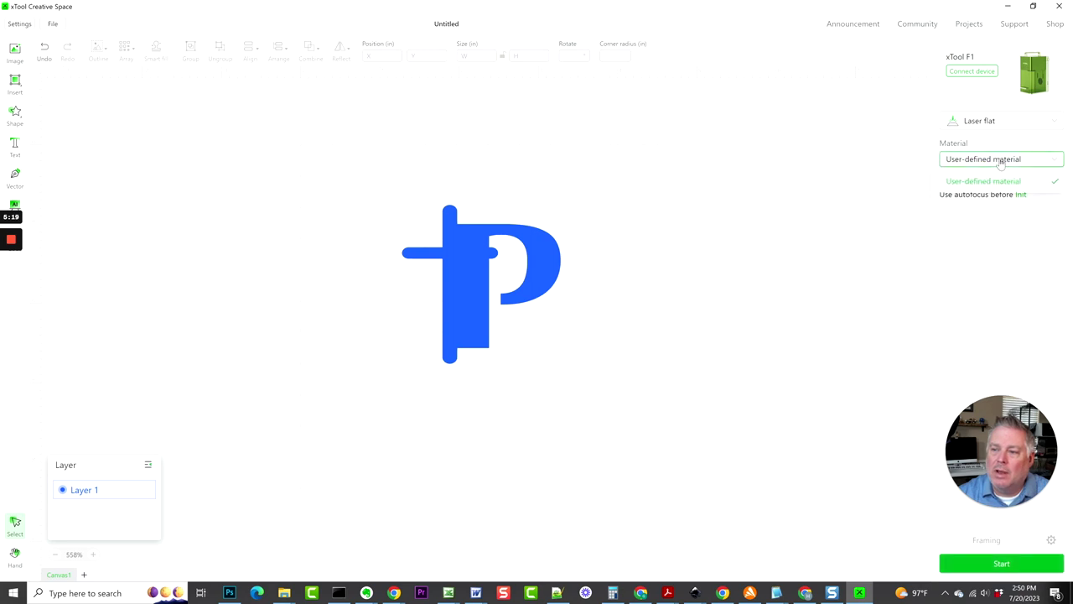
{"action": "left_click", "coordinate": [1006, 210]}
{"action": "left_click", "coordinate": [1011, 161]}
{"action": "left_click", "coordinate": [1007, 218]}
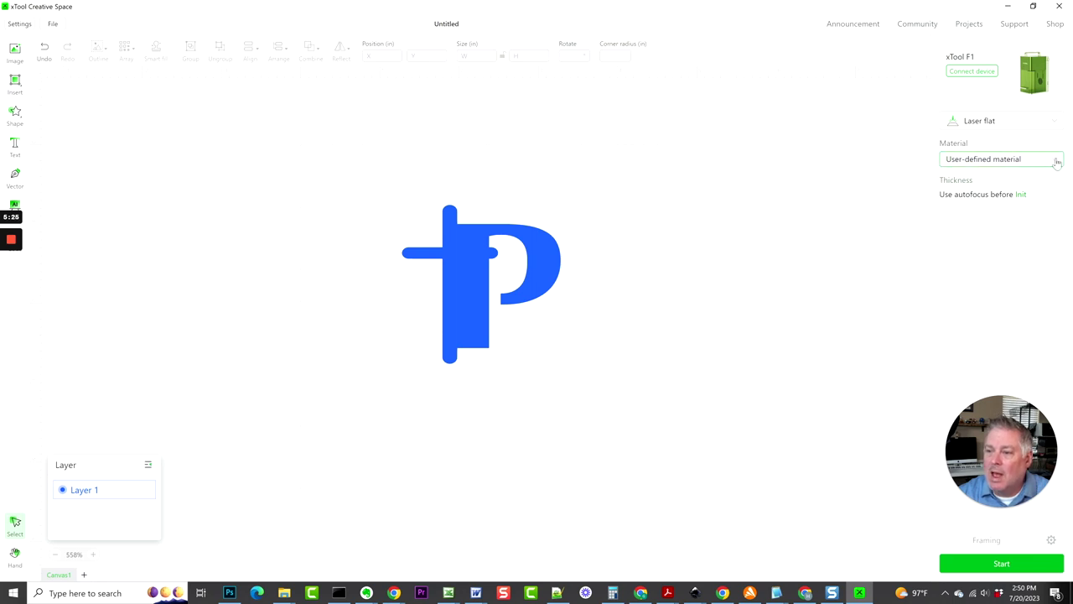
{"action": "left_click", "coordinate": [1056, 161]}
{"action": "left_click", "coordinate": [1044, 236]}
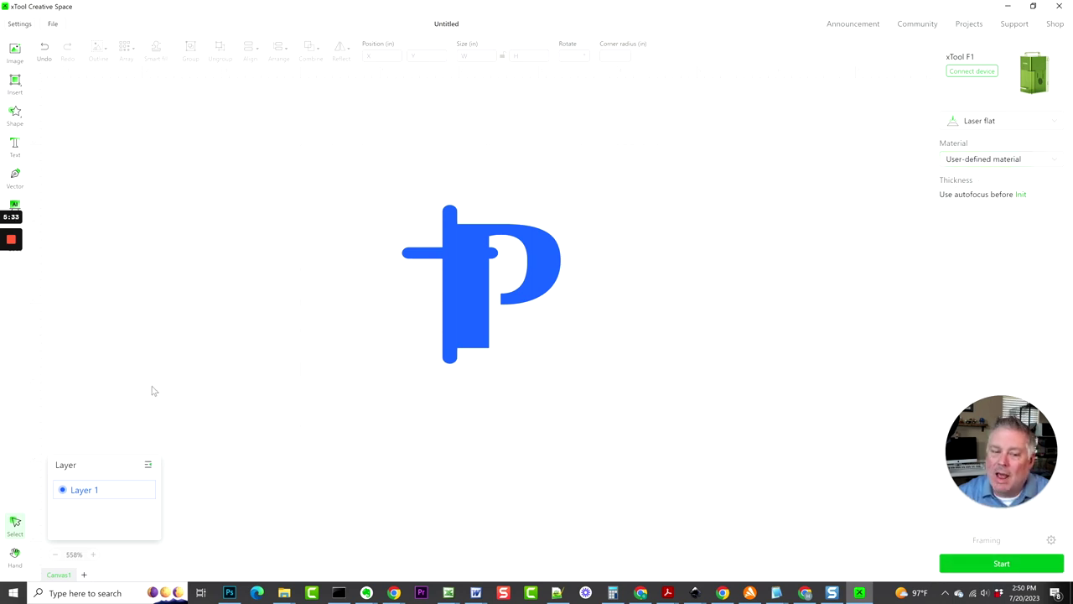
{"action": "left_click", "coordinate": [94, 495]}
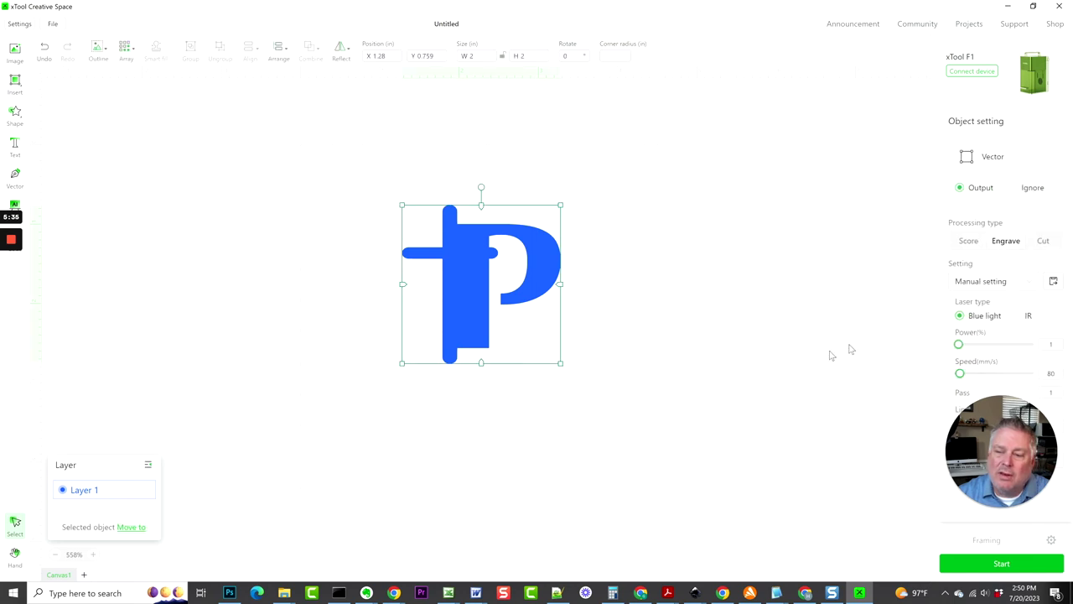
Check the saved laser settings list, then select and deselect the P to show material settings.
{"action": "left_click", "coordinate": [997, 284]}
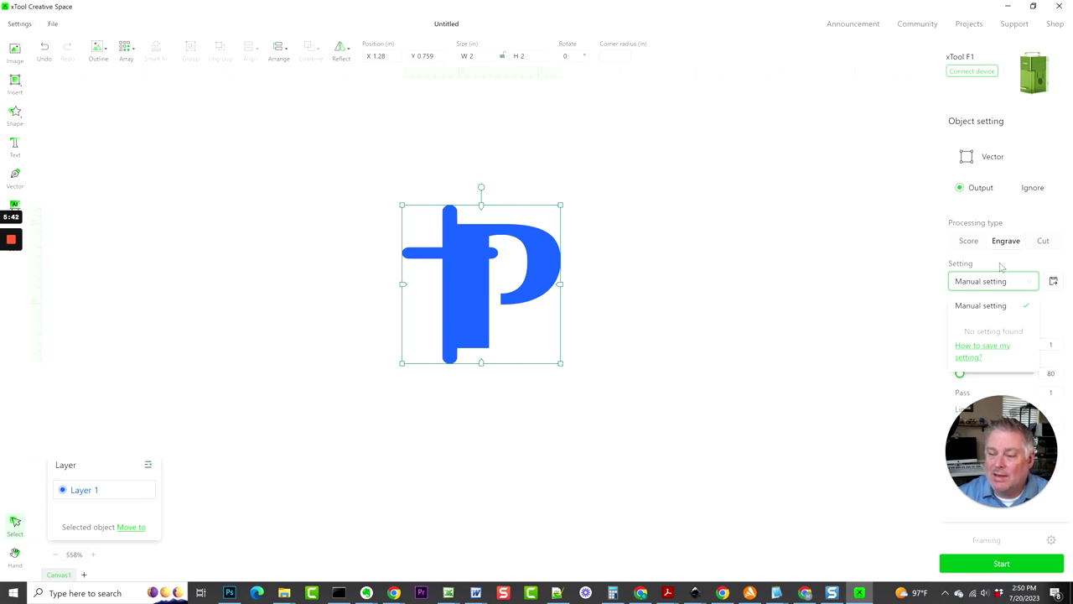
{"action": "left_click", "coordinate": [986, 268]}
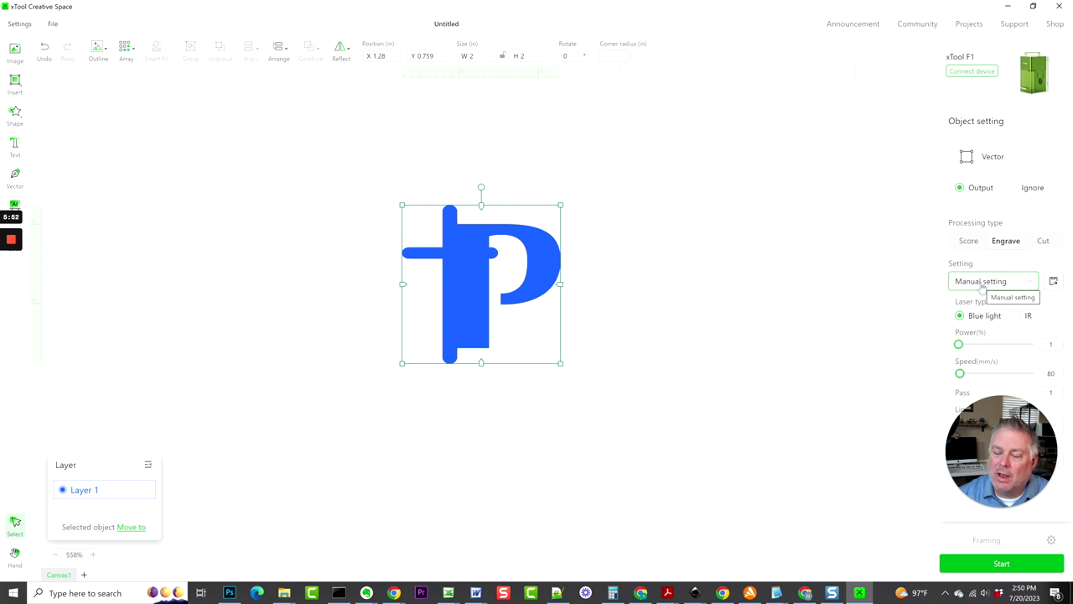
{"action": "left_click_drag", "start_coordinate": [361, 171], "coordinate": [559, 344]}
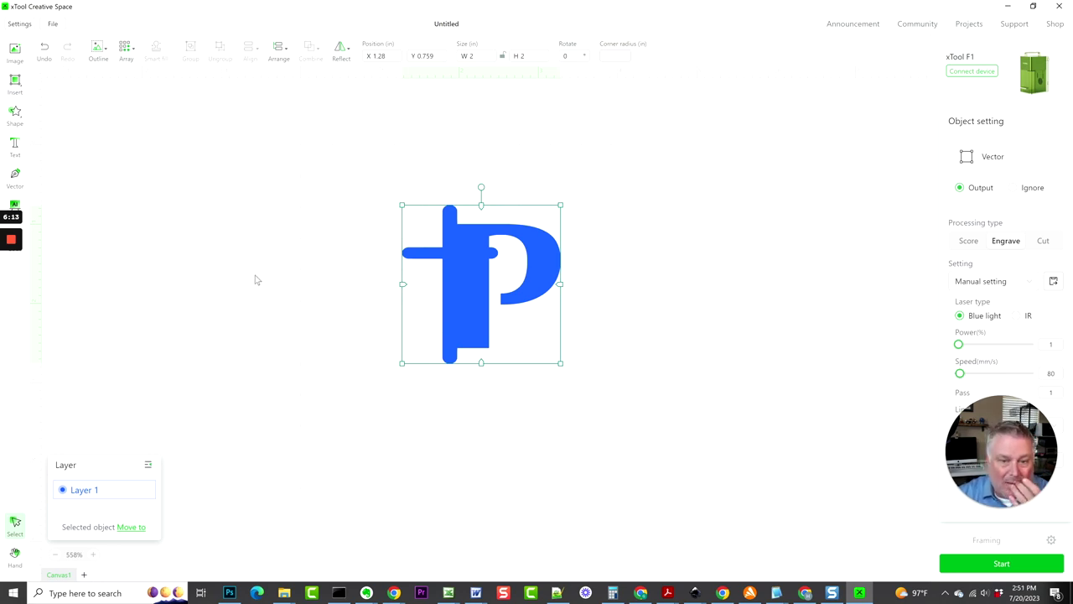
{"action": "left_click", "coordinate": [96, 133]}
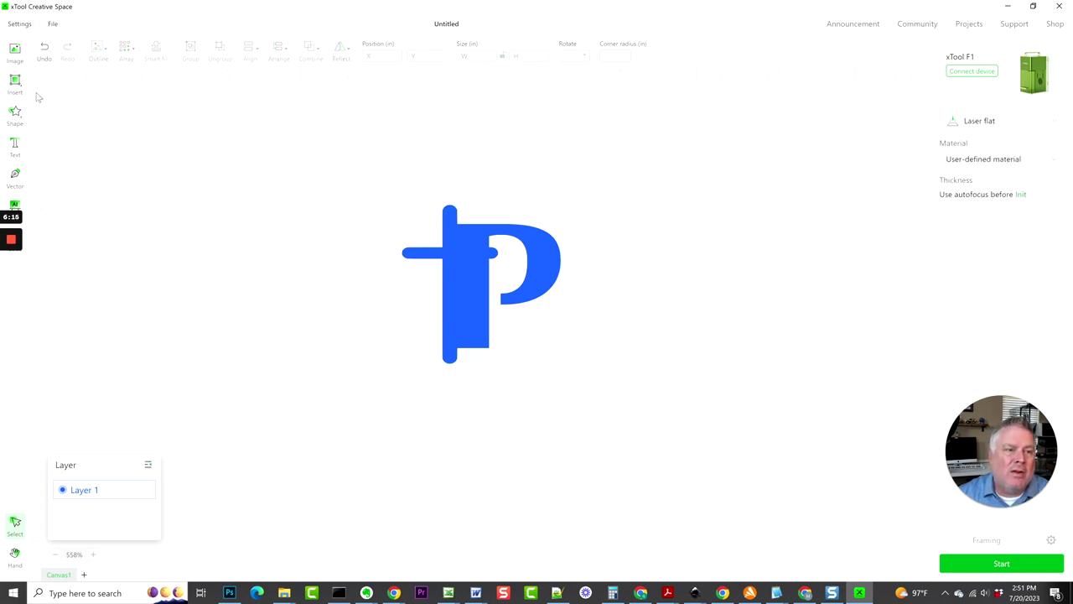
Draw a rectangle below the P and resize it to about 0.478 by 0.372 in.
{"action": "mouse_move", "coordinate": [23, 89]}
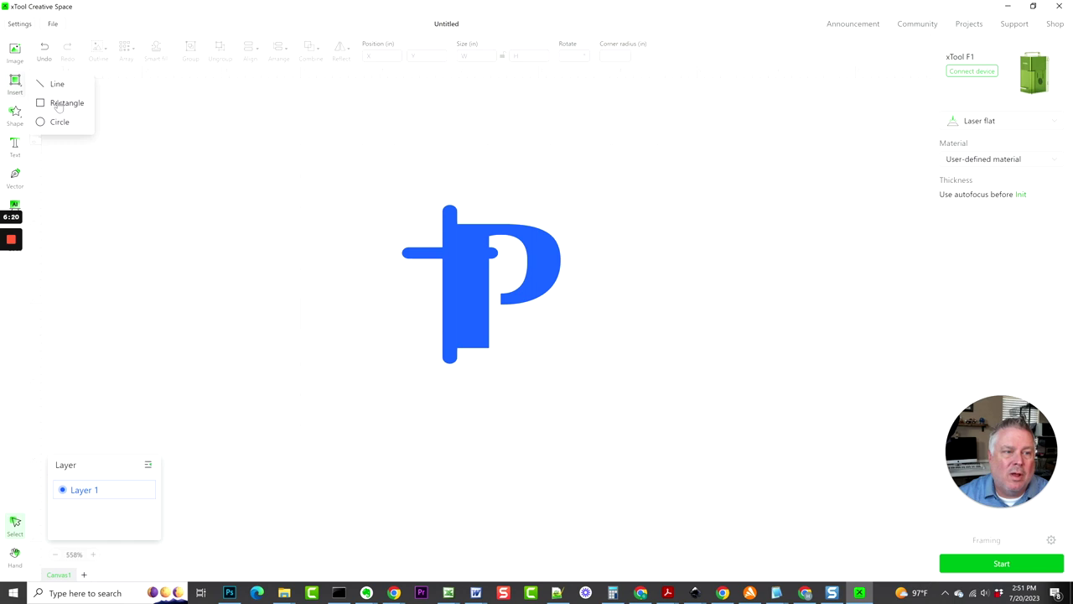
{"action": "left_click", "coordinate": [60, 103]}
{"action": "left_click_drag", "start_coordinate": [359, 386], "coordinate": [426, 426]}
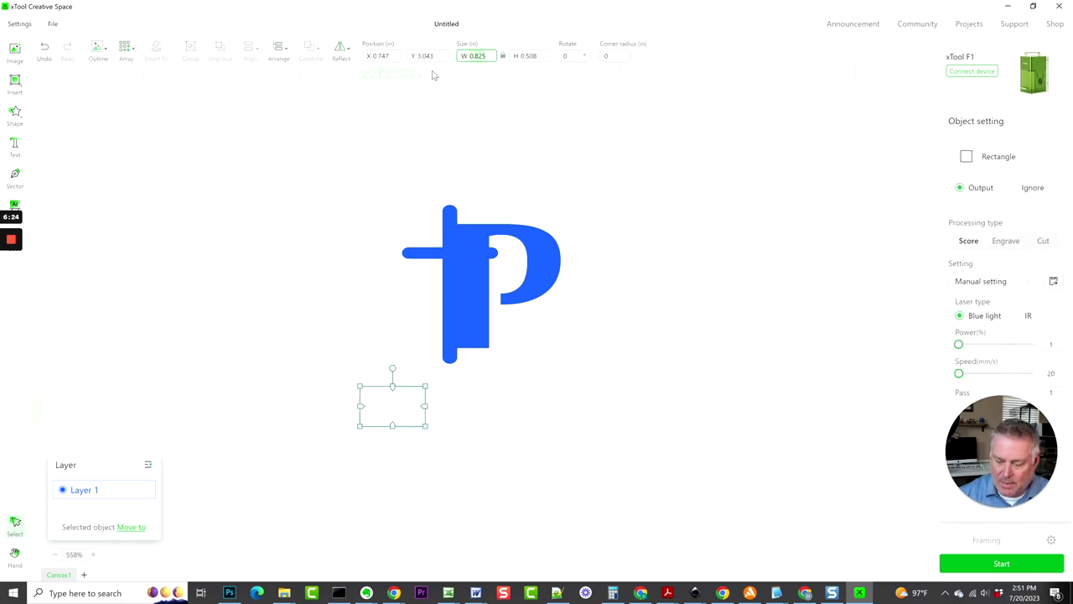
{"action": "type", "text": "1"}
{"action": "left_click", "coordinate": [531, 56]}
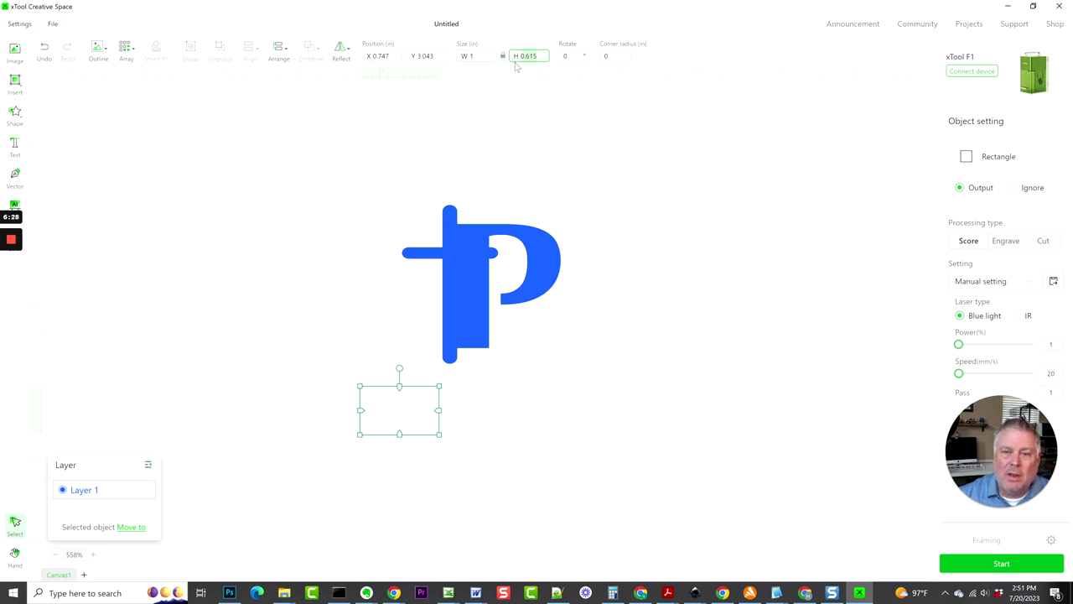
{"action": "type", "text": "1"}
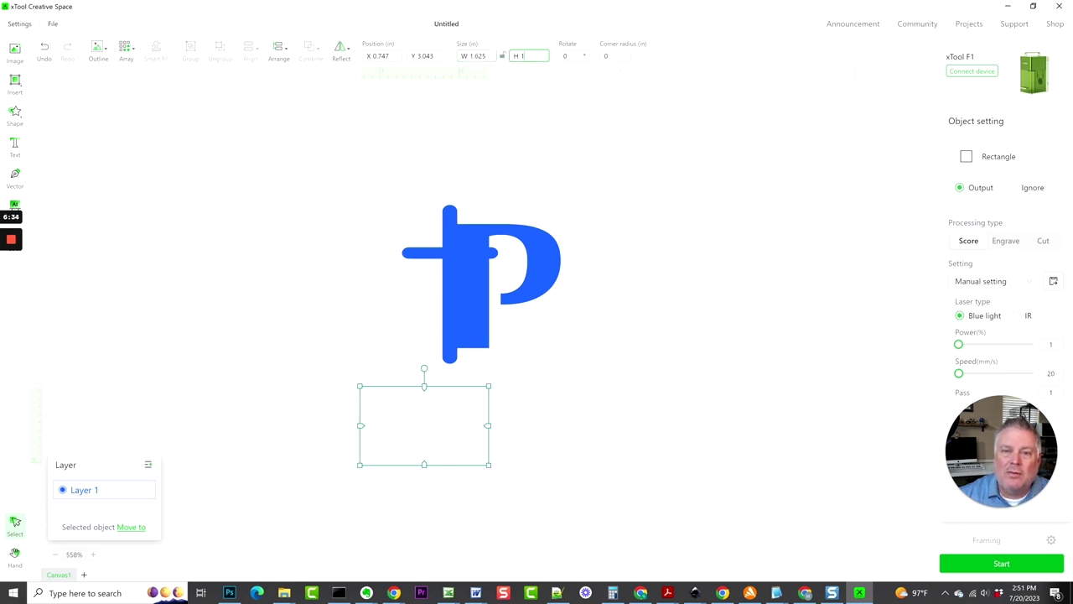
{"action": "left_click", "coordinate": [501, 55]}
{"action": "left_click", "coordinate": [475, 55]}
{"action": "type", "text": "1"}
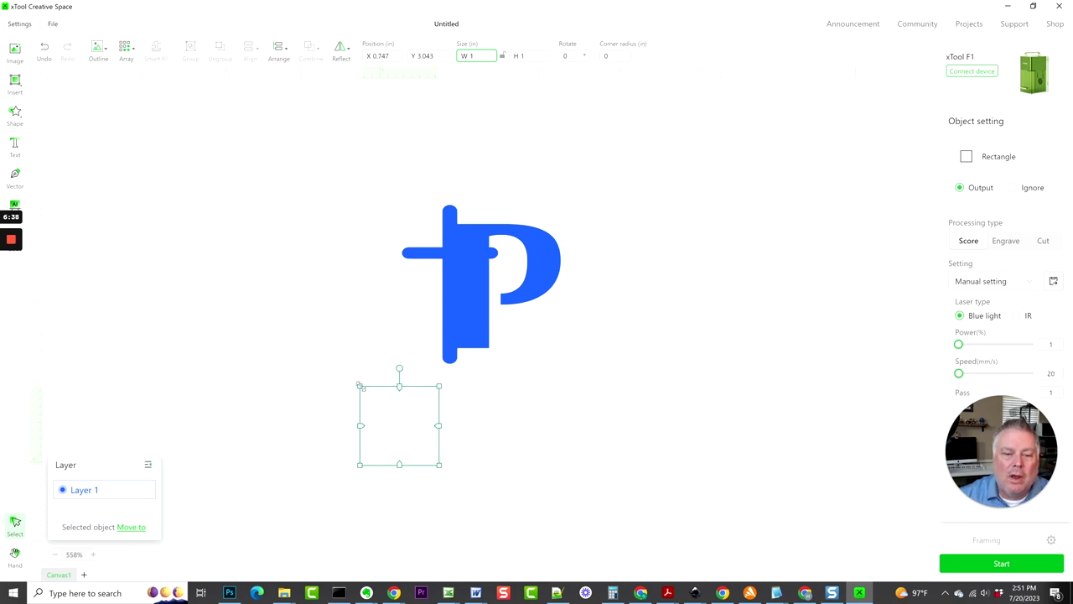
{"action": "mouse_move", "coordinate": [361, 385]}
{"action": "left_mouse_down"}
{"action": "mouse_move", "coordinate": [401, 432]}
{"action": "mouse_move", "coordinate": [348, 386]}
{"action": "left_mouse_up"}
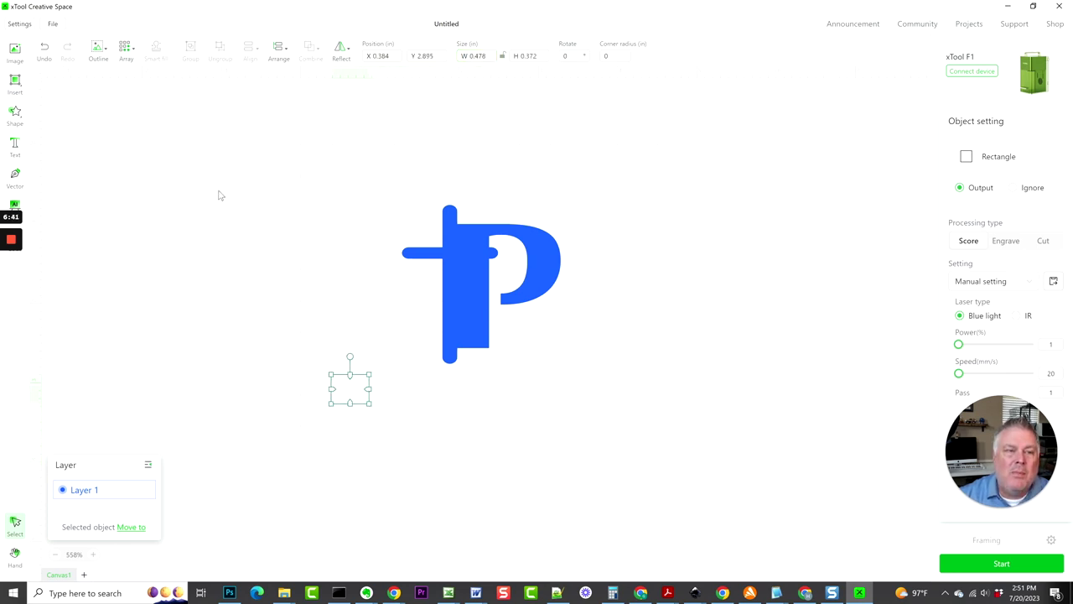
Make a 3-column by 4-row grid array of the rectangle and move one cell beside the P.
{"action": "left_click", "coordinate": [128, 53]}
{"action": "left_click", "coordinate": [140, 81]}
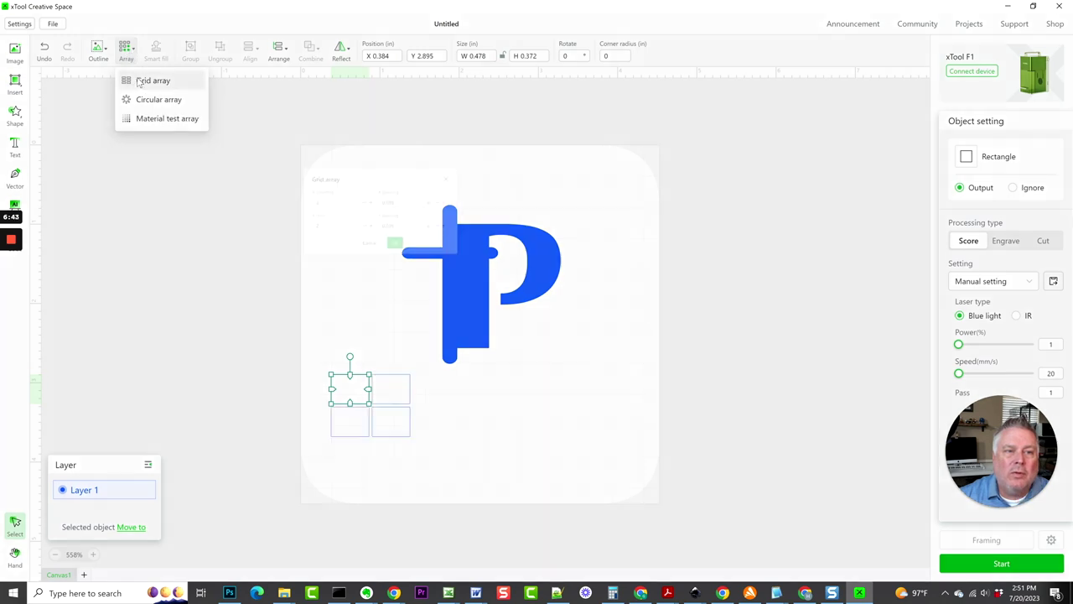
{"action": "left_click", "coordinate": [520, 282]}
{"action": "left_click", "coordinate": [520, 320]}
{"action": "left_click", "coordinate": [520, 321]}
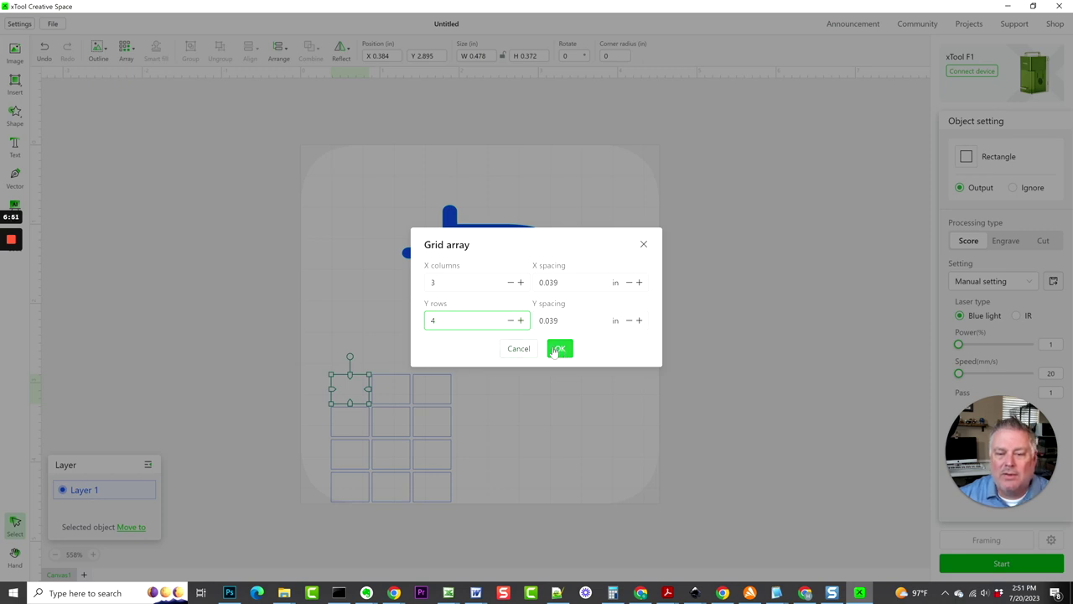
{"action": "left_click", "coordinate": [560, 350]}
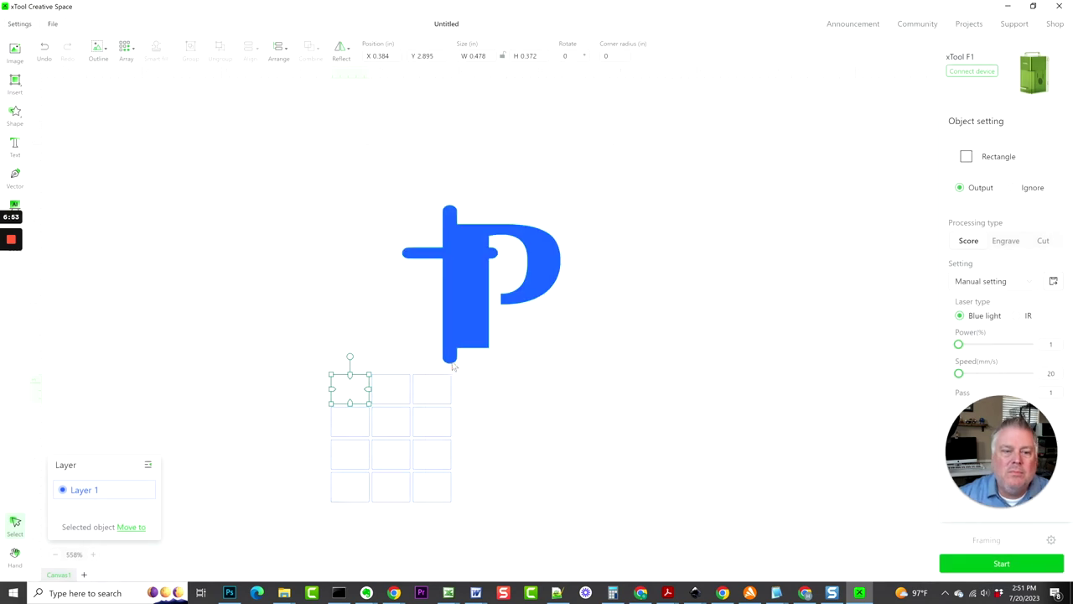
{"action": "left_click_drag", "start_coordinate": [361, 380], "coordinate": [348, 243]}
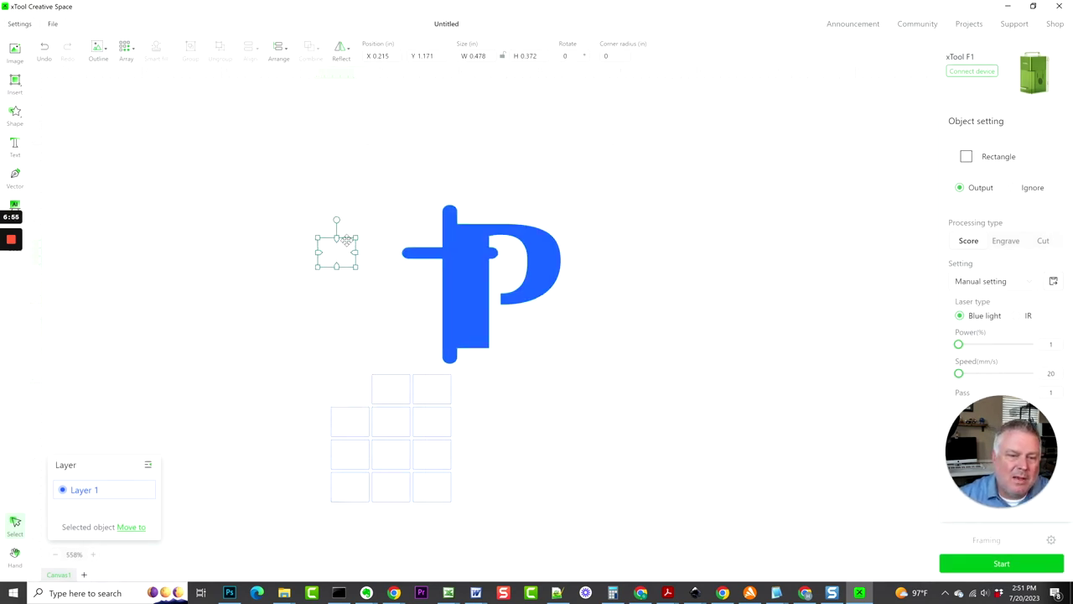
Create an 8-copy circular array of the square to the left of the P.
{"action": "left_click", "coordinate": [126, 50]}
{"action": "left_click", "coordinate": [162, 100]}
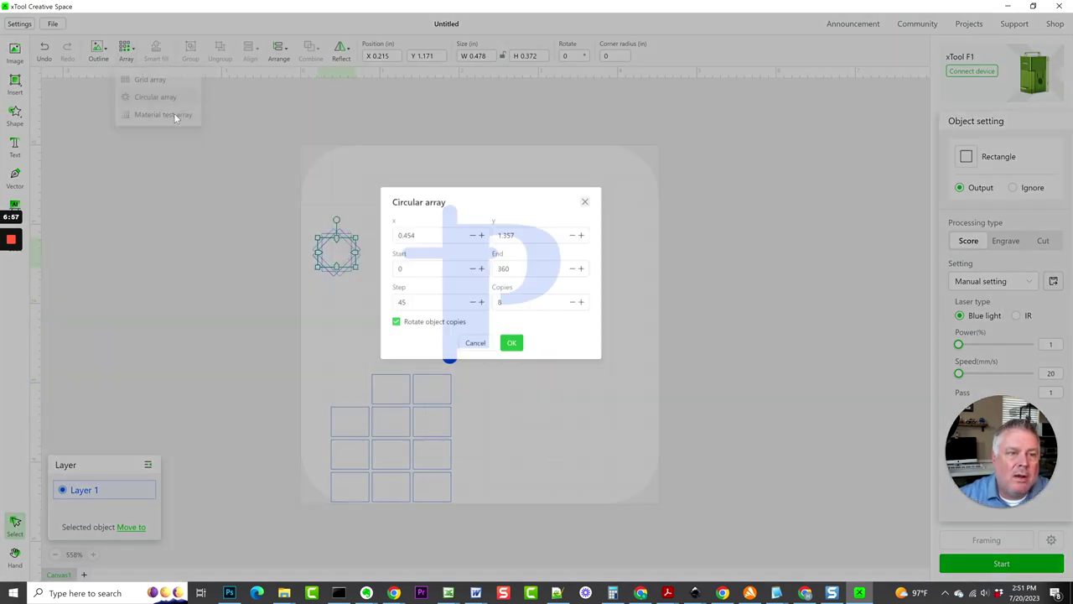
{"action": "left_click", "coordinate": [560, 377]}
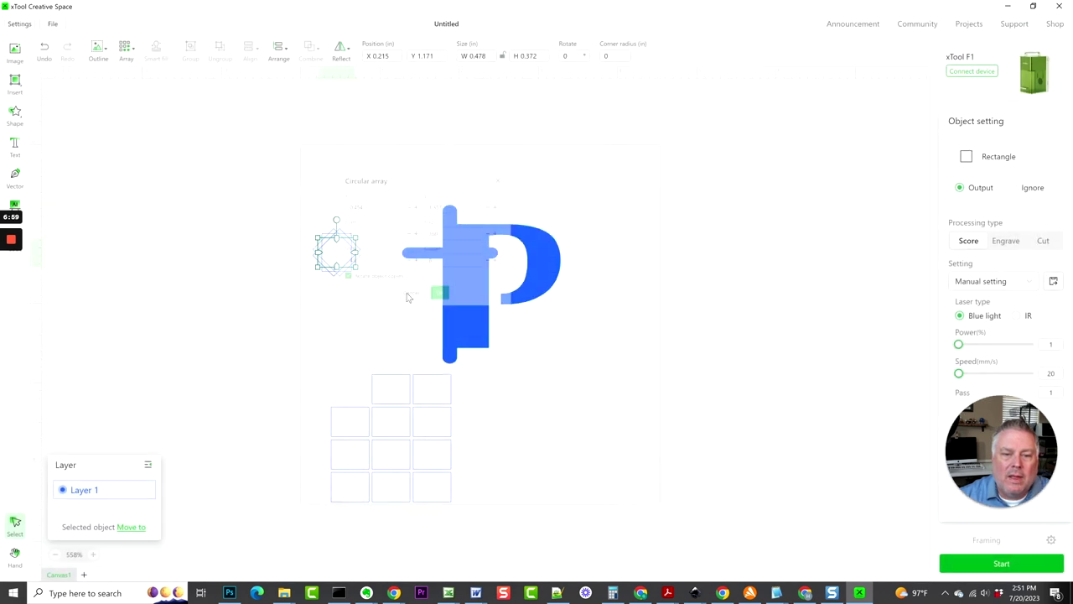
{"action": "left_click_drag", "start_coordinate": [339, 250], "coordinate": [413, 184]}
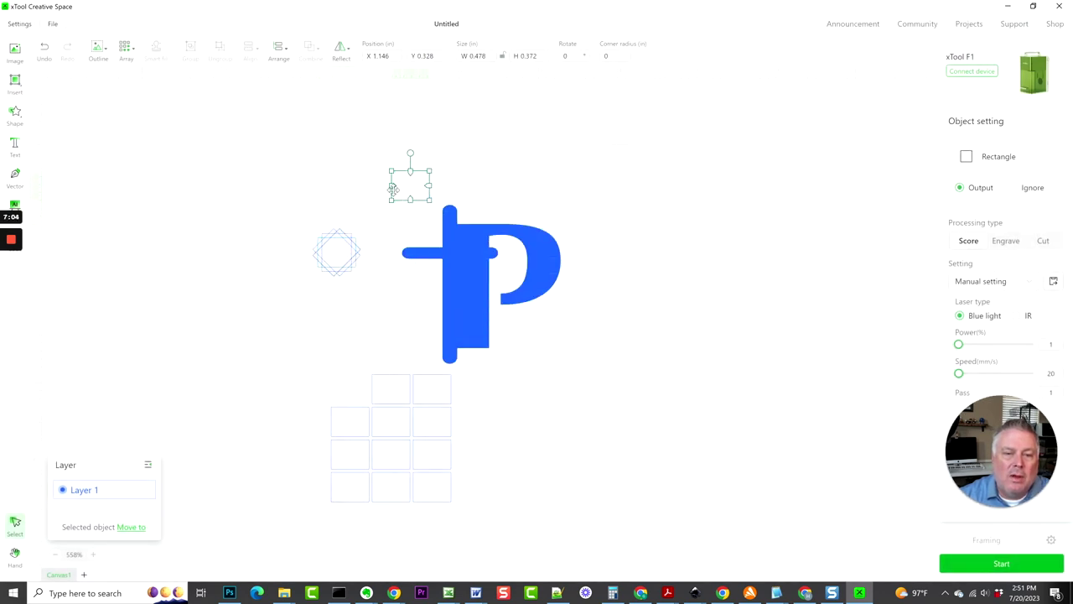
{"action": "left_click_drag", "start_coordinate": [393, 188], "coordinate": [315, 254]}
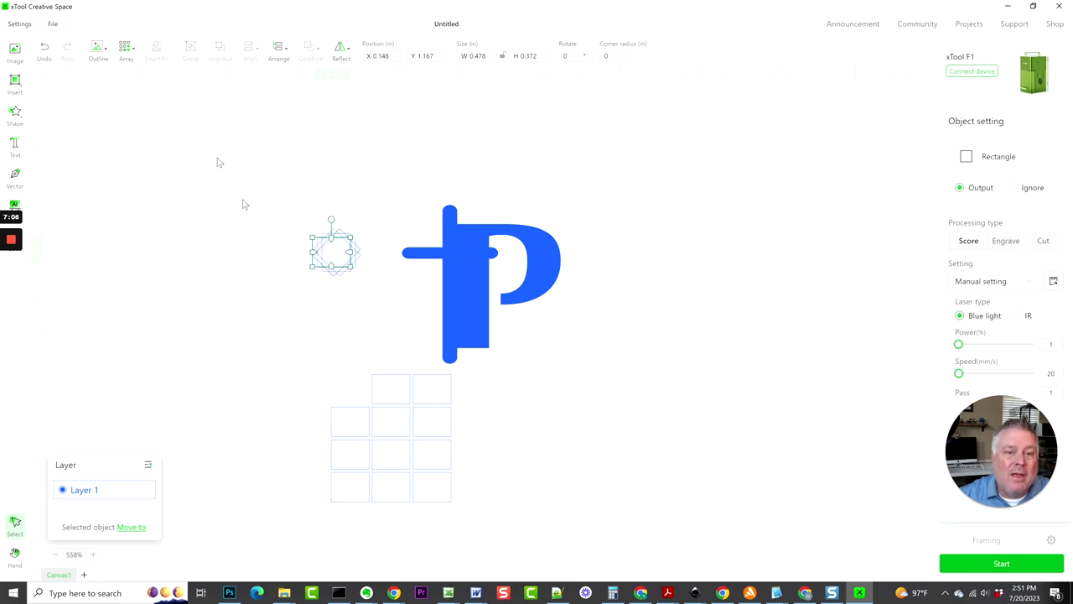
Move a grid rectangle right of the grid and shrink it to 0.258 by 0.222 in.
{"action": "left_click_drag", "start_coordinate": [387, 390], "coordinate": [532, 388]}
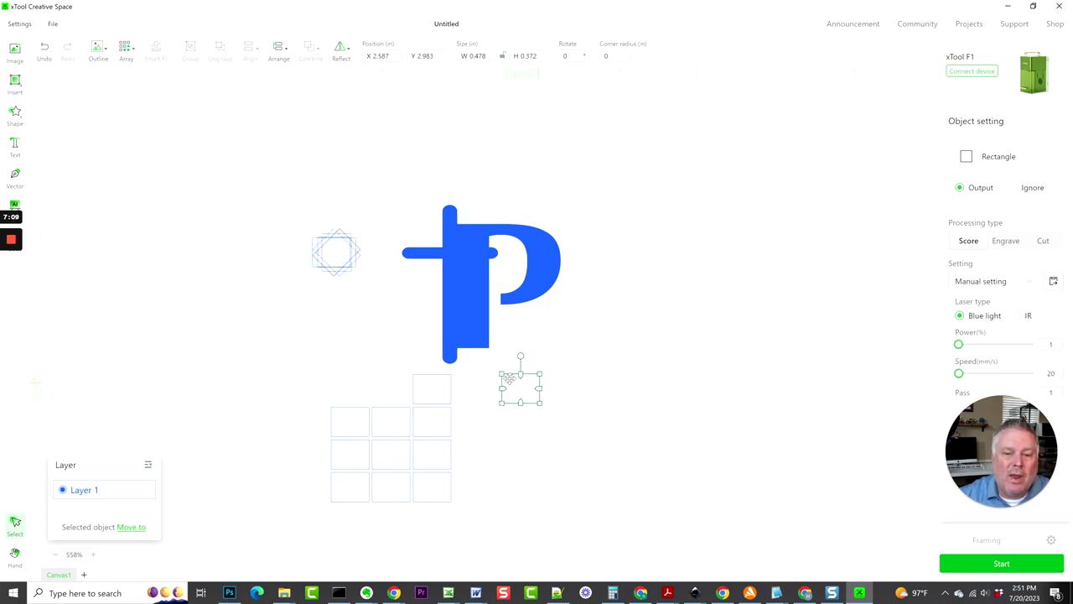
{"action": "left_click", "coordinate": [122, 58]}
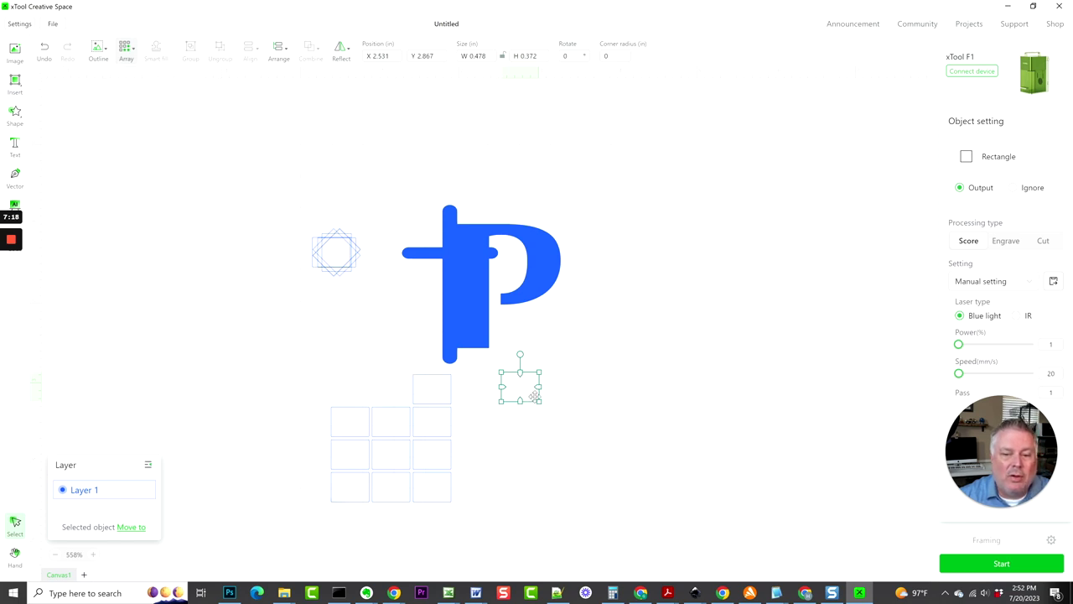
{"action": "left_click_drag", "start_coordinate": [542, 401], "coordinate": [525, 392]}
Insert the Score Test xTool F1 material test array, adjusting minimum power and maximum speed.
{"action": "mouse_move", "coordinate": [132, 67]}
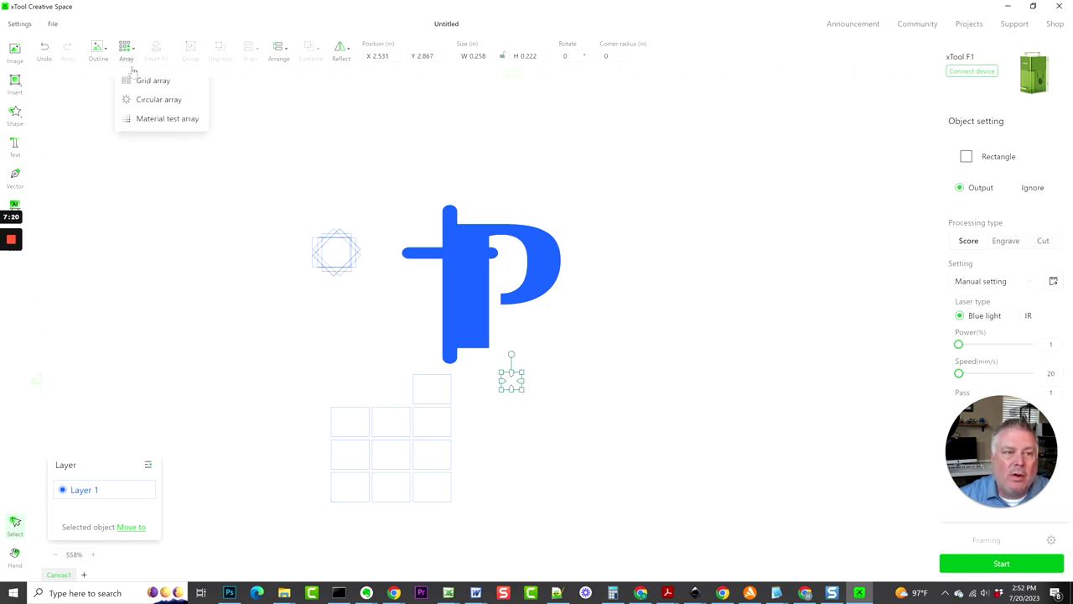
{"action": "left_click", "coordinate": [138, 118]}
{"action": "left_click", "coordinate": [459, 311]}
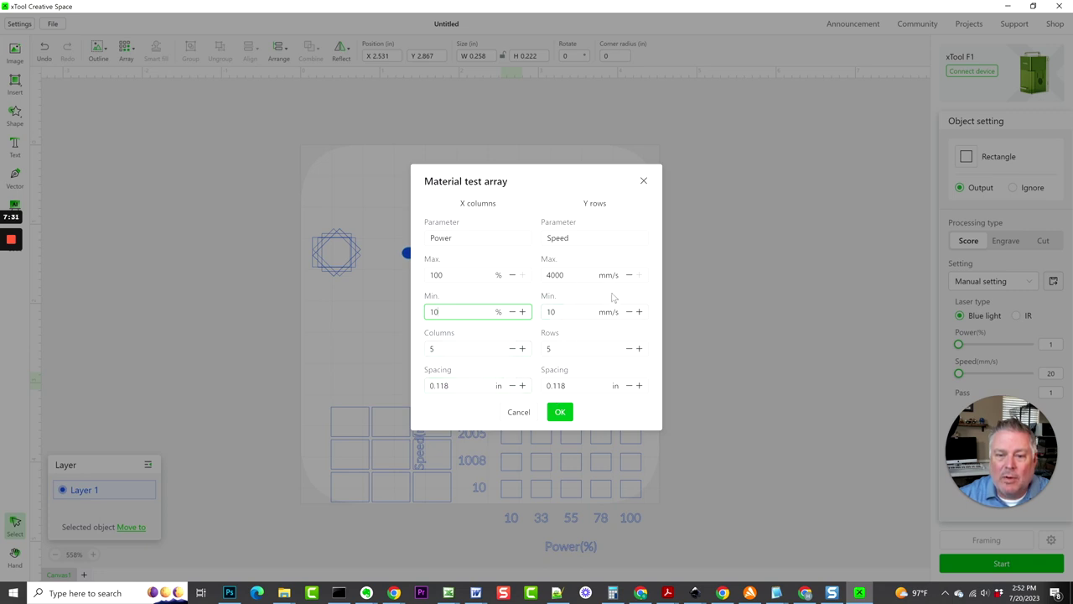
{"action": "left_click", "coordinate": [579, 275]}
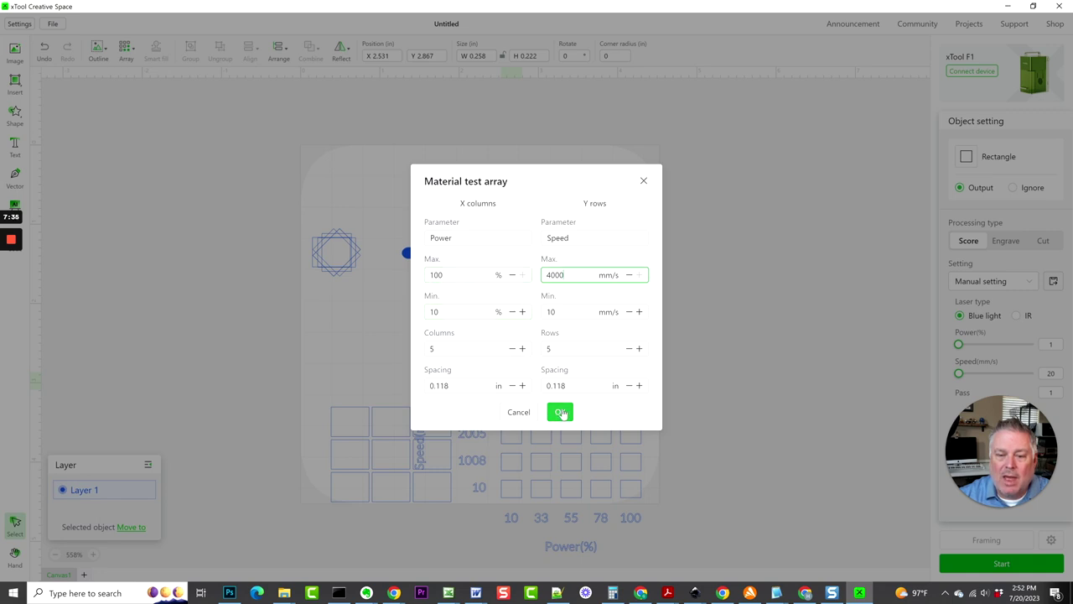
{"action": "left_click", "coordinate": [560, 411]}
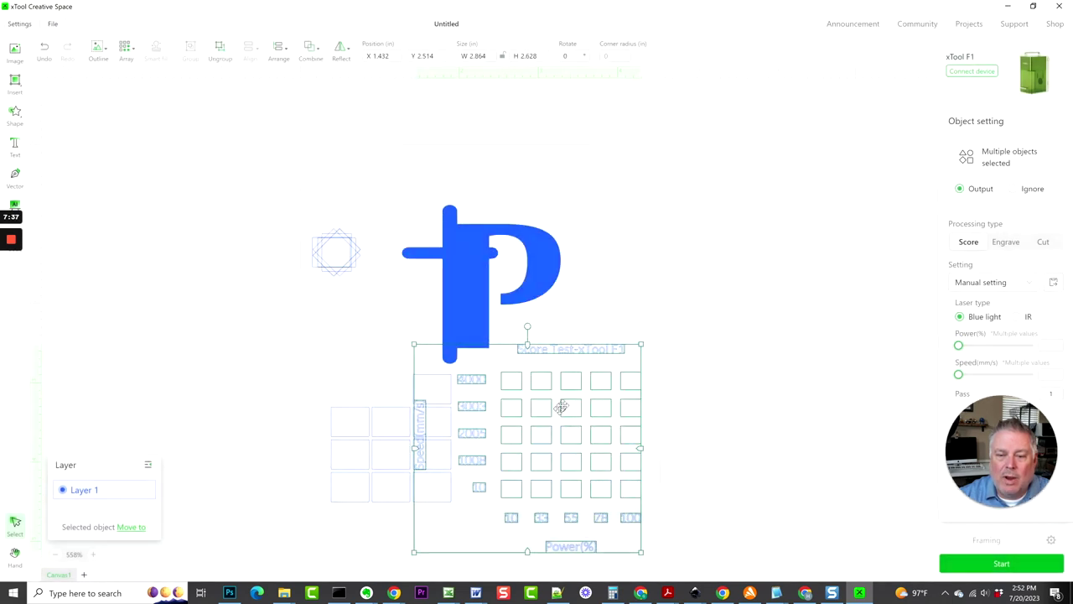
Move the P up-left and place the 2.864 by 2.628 in test grid beside it.
{"action": "left_click_drag", "start_coordinate": [559, 407], "coordinate": [579, 300]}
{"action": "left_click", "coordinate": [478, 232]}
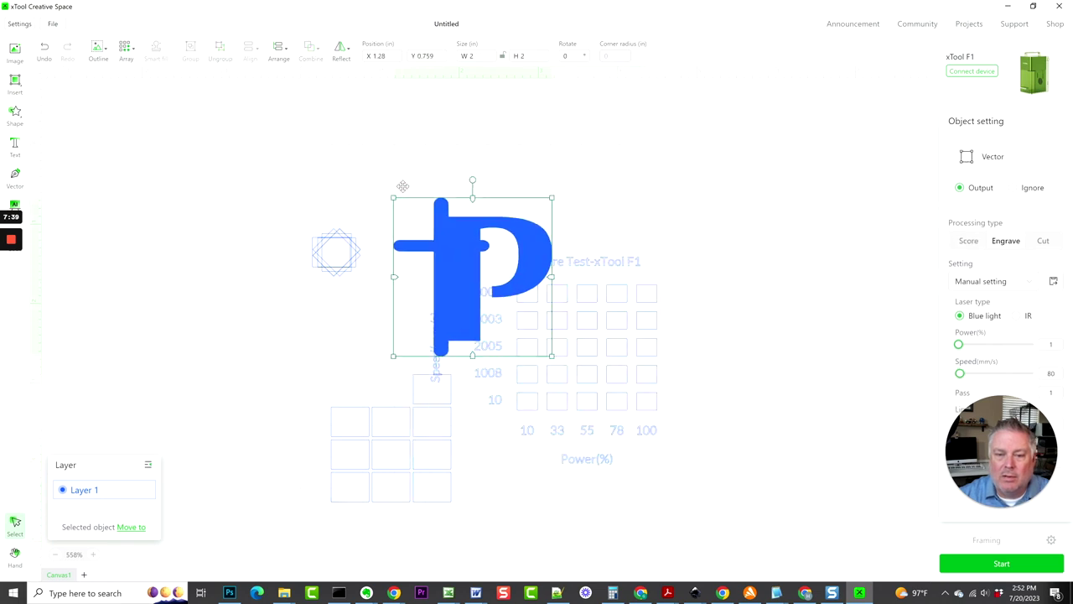
{"action": "left_click_drag", "start_coordinate": [478, 233], "coordinate": [336, 116]}
{"action": "left_click_drag", "start_coordinate": [494, 214], "coordinate": [671, 476]}
{"action": "left_click_drag", "start_coordinate": [614, 391], "coordinate": [591, 332]}
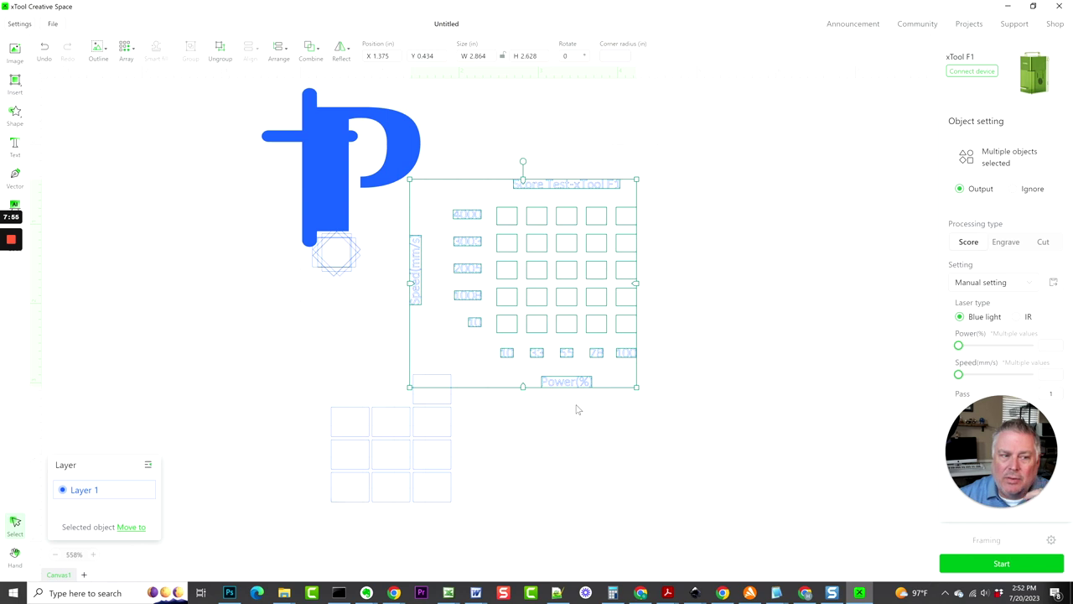
Select the whole score-test grid and ungroup it into separate cells.
{"action": "left_click", "coordinate": [713, 327]}
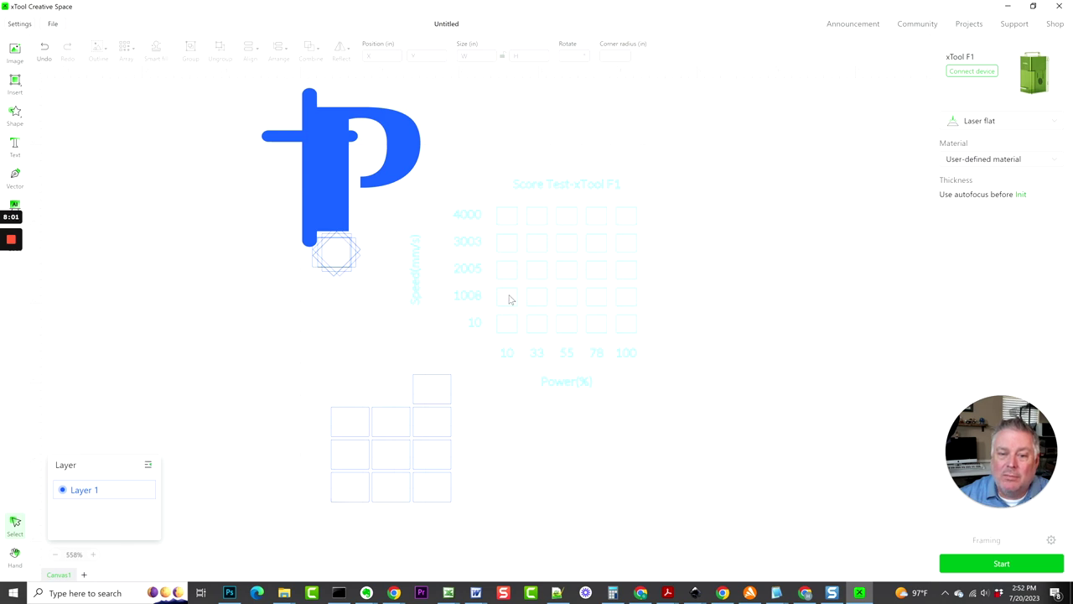
{"action": "left_click", "coordinate": [511, 334]}
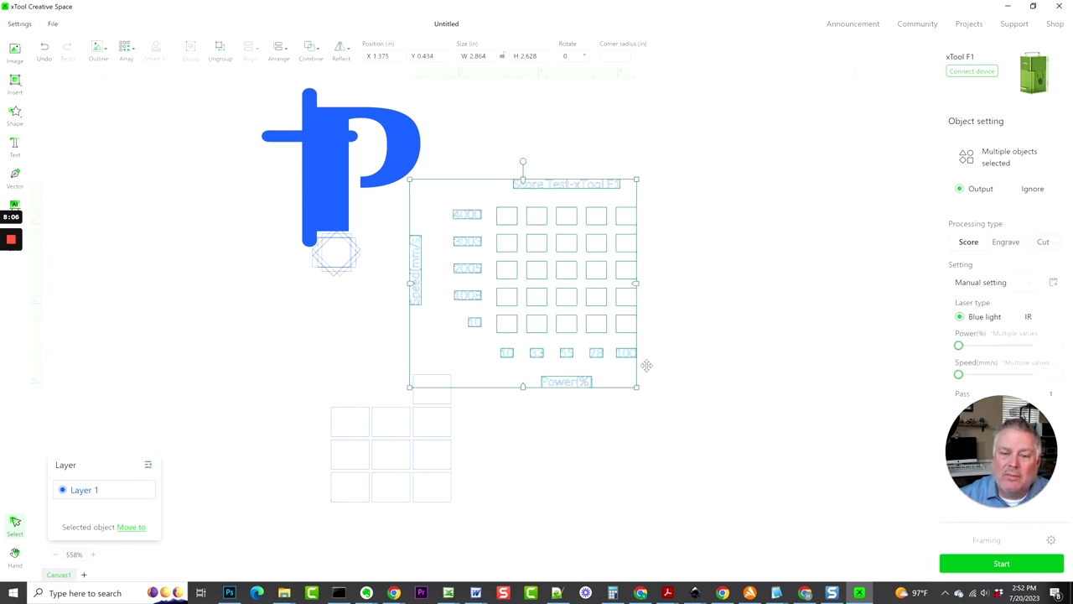
{"action": "right_click", "coordinate": [600, 326]}
{"action": "left_click", "coordinate": [641, 433]}
Move the Power 10 / Speed 10 cell up to the 1008 row, then inspect the 33, 55 and 78 power cells.
{"action": "left_click", "coordinate": [506, 323]}
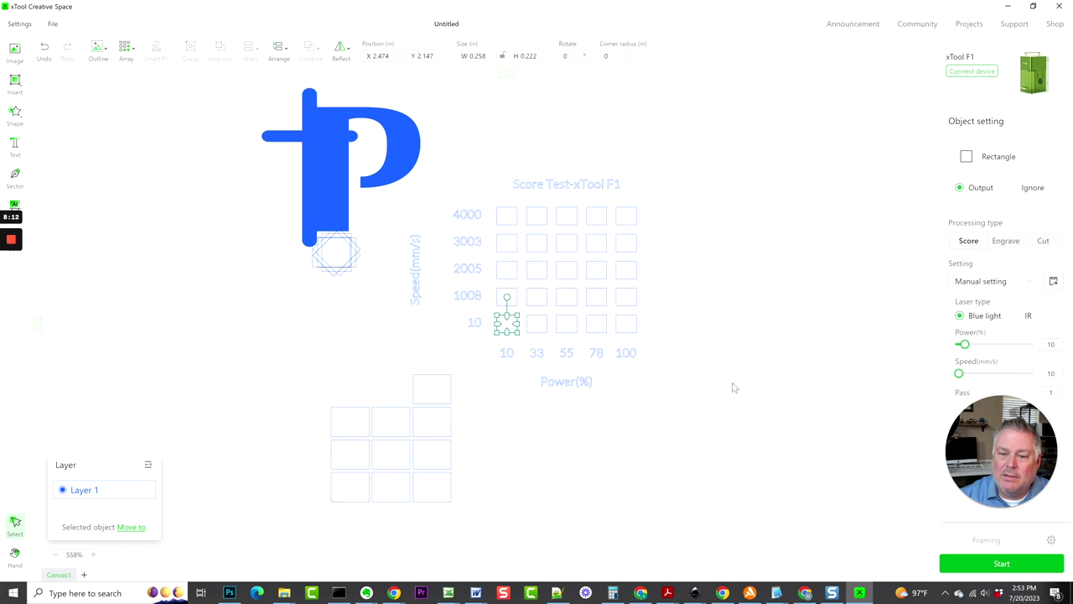
{"action": "left_click_drag", "start_coordinate": [507, 321], "coordinate": [507, 293]}
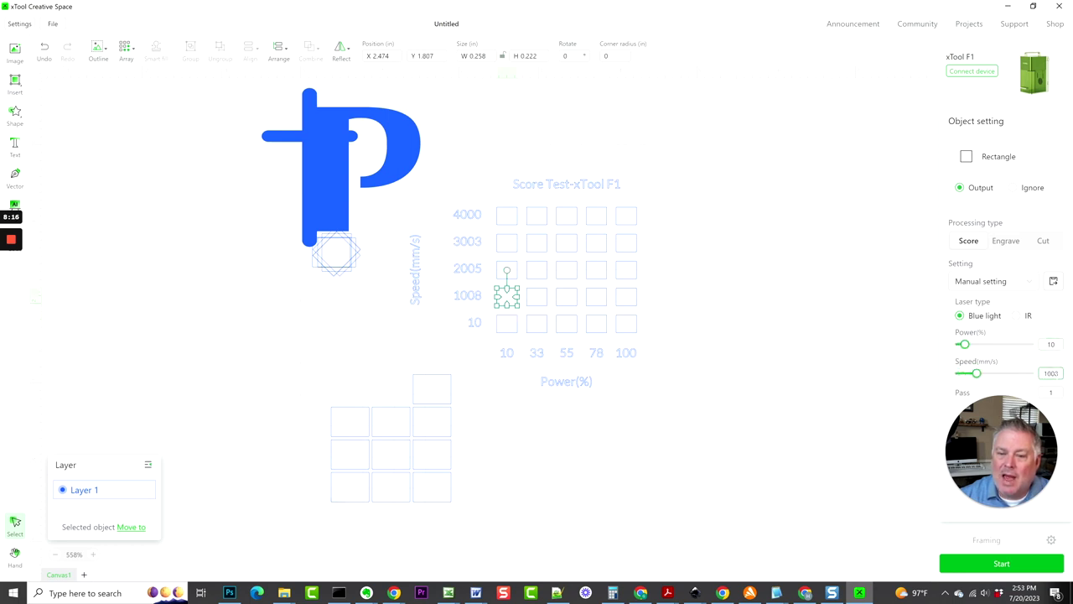
{"action": "left_click", "coordinate": [535, 319]}
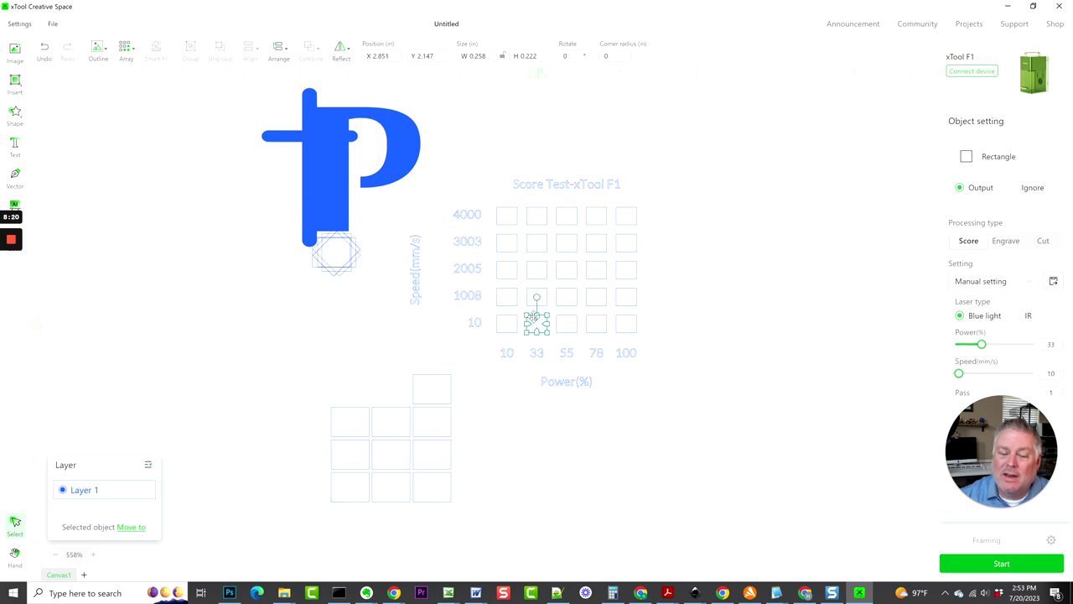
{"action": "left_click", "coordinate": [575, 321]}
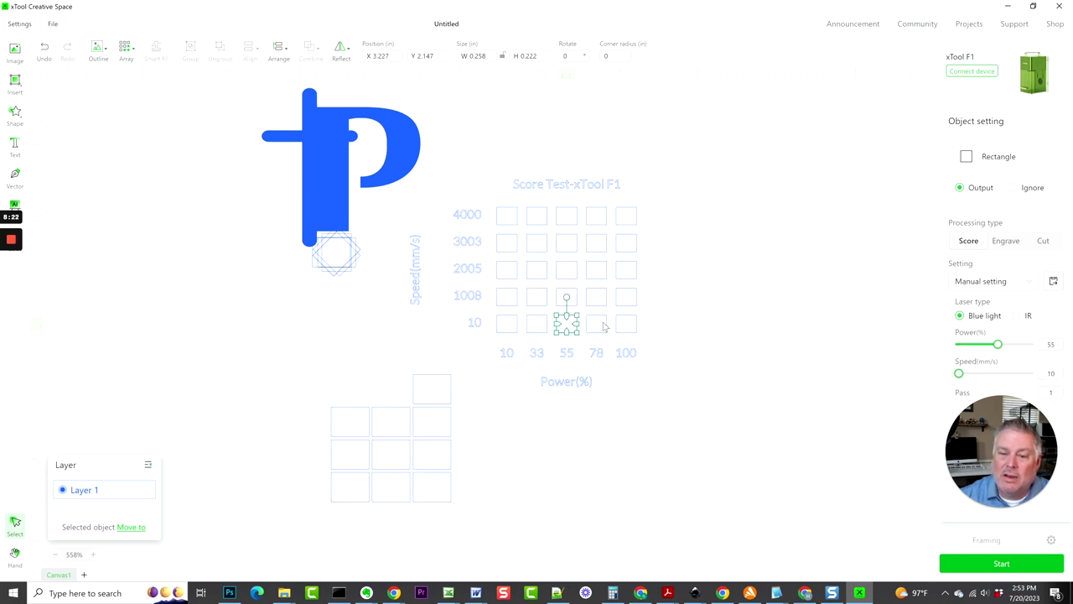
{"action": "left_click", "coordinate": [596, 321]}
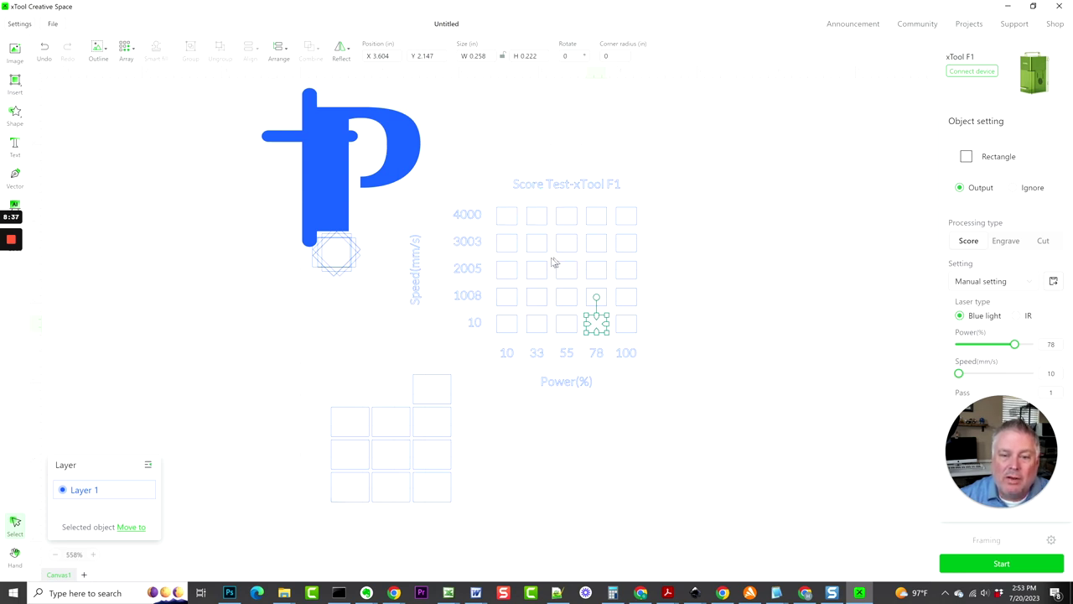
{"action": "left_click", "coordinate": [712, 447]}
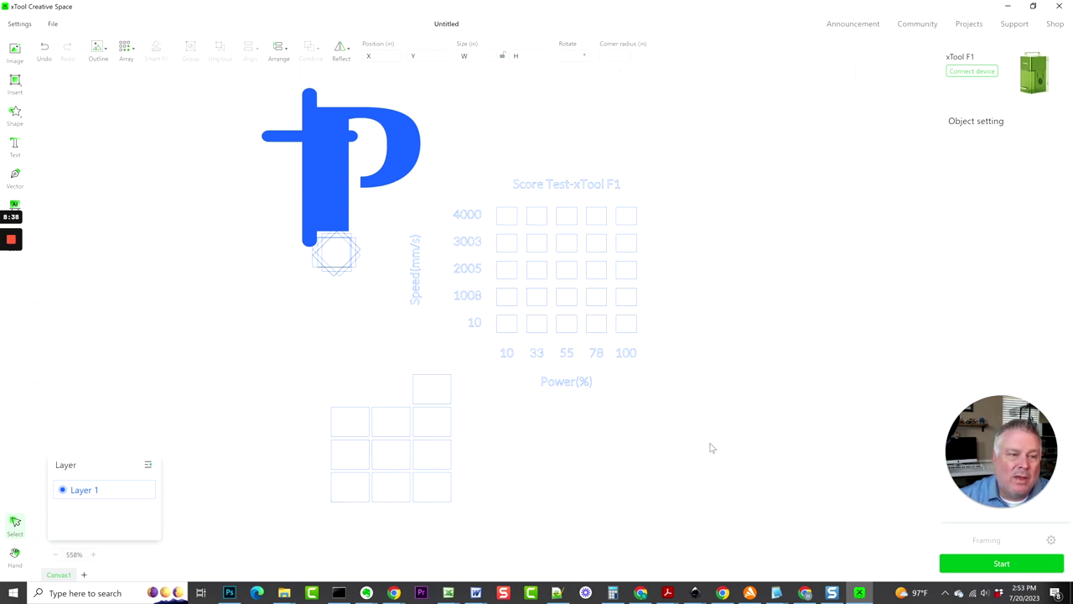
Insert a flower from the Plant shapes (0.625 by 1.153 in) and place it below the score grid.
{"action": "left_click", "coordinate": [14, 114]}
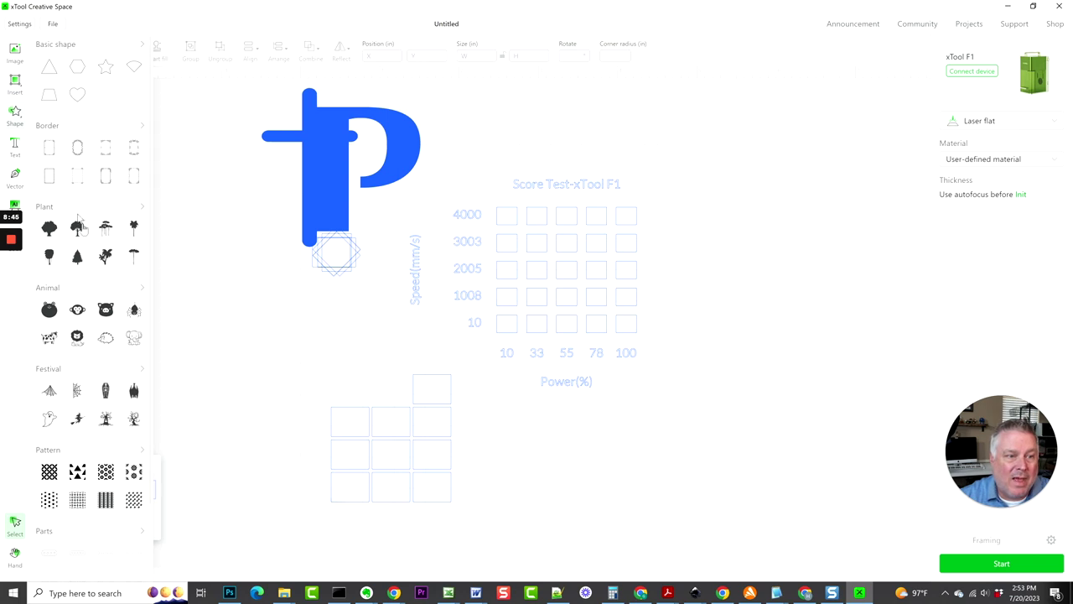
{"action": "left_click", "coordinate": [142, 207]}
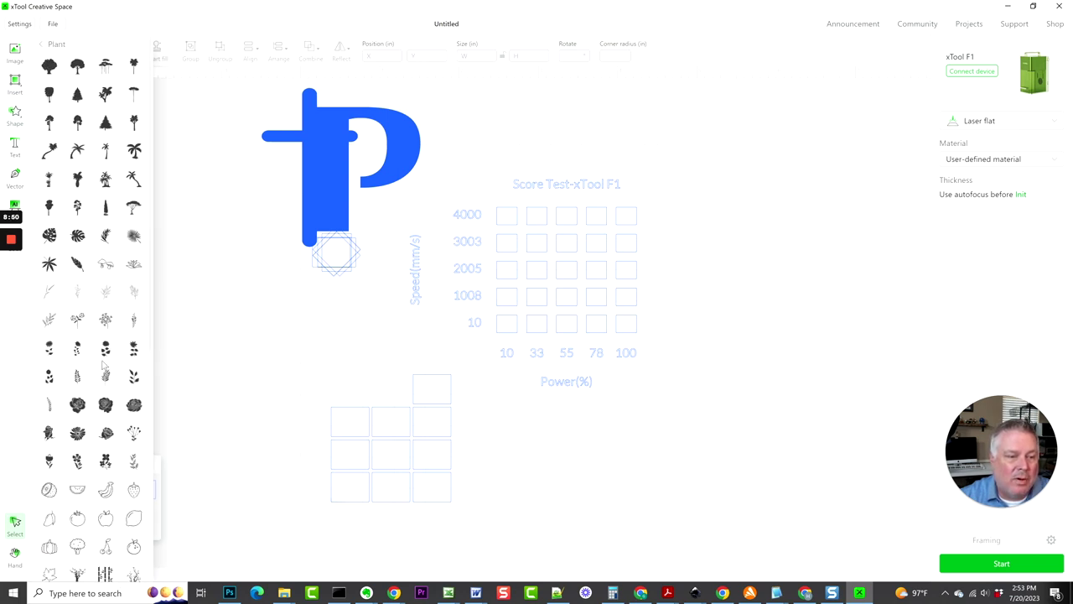
{"action": "left_click", "coordinate": [106, 348]}
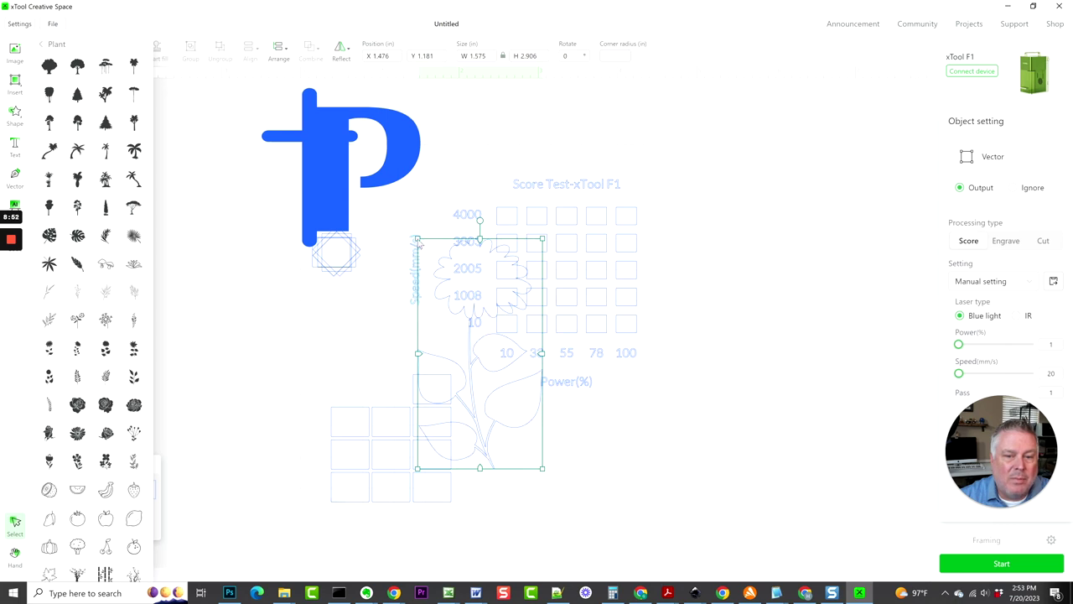
{"action": "left_click_drag", "start_coordinate": [417, 241], "coordinate": [499, 394]}
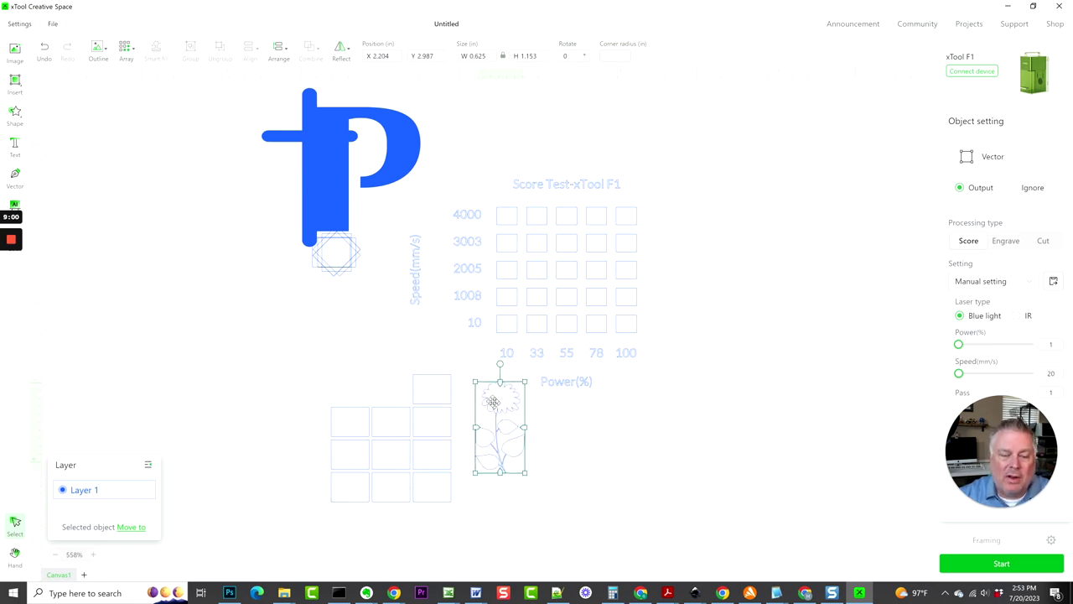
Move the flower to a new red Layer 2 at 47% power and 1552 mm/s, then shift it right.
{"action": "left_click", "coordinate": [128, 528]}
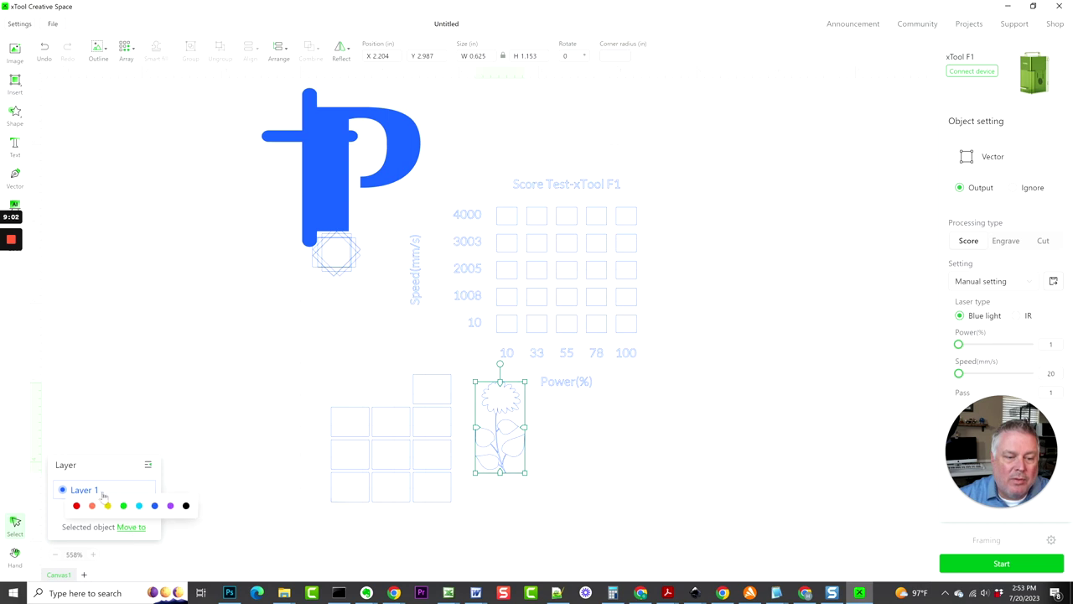
{"action": "left_click", "coordinate": [76, 507]}
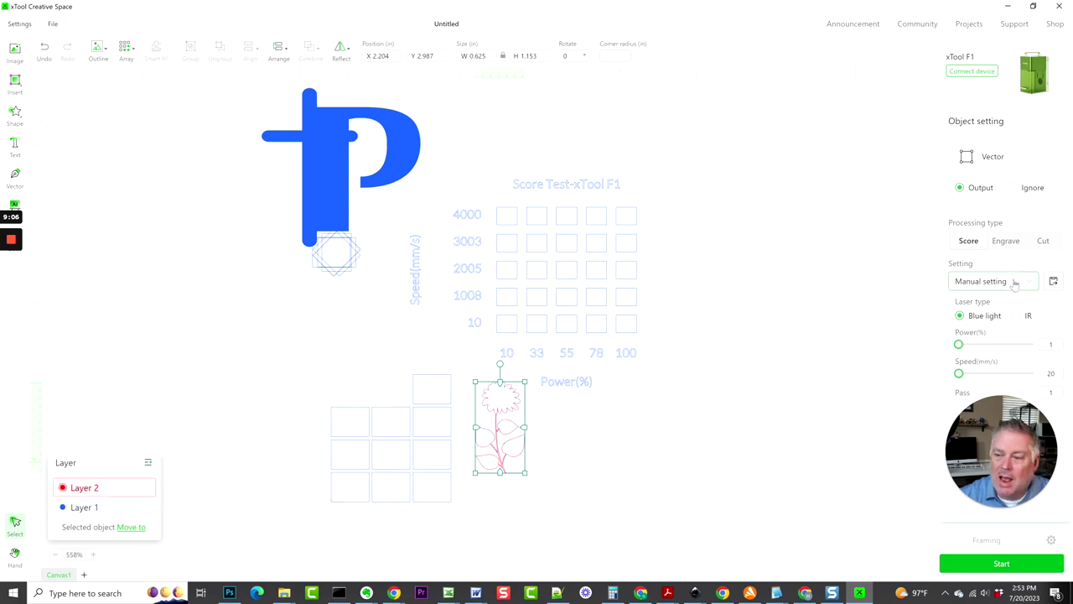
{"action": "left_click", "coordinate": [992, 344]}
{"action": "left_click", "coordinate": [986, 373]}
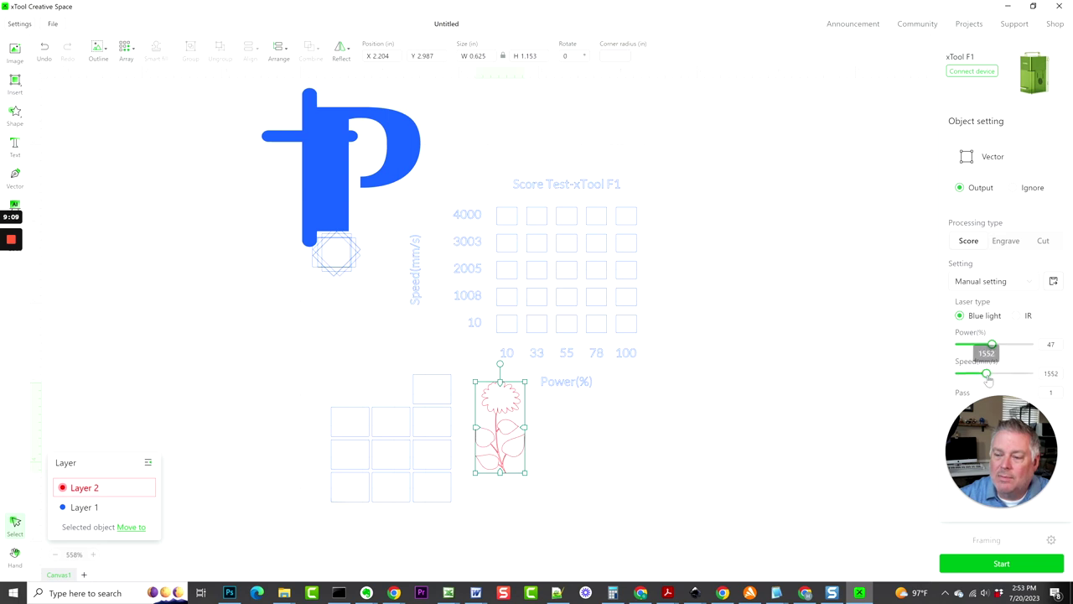
{"action": "left_click_drag", "start_coordinate": [526, 402], "coordinate": [616, 422]}
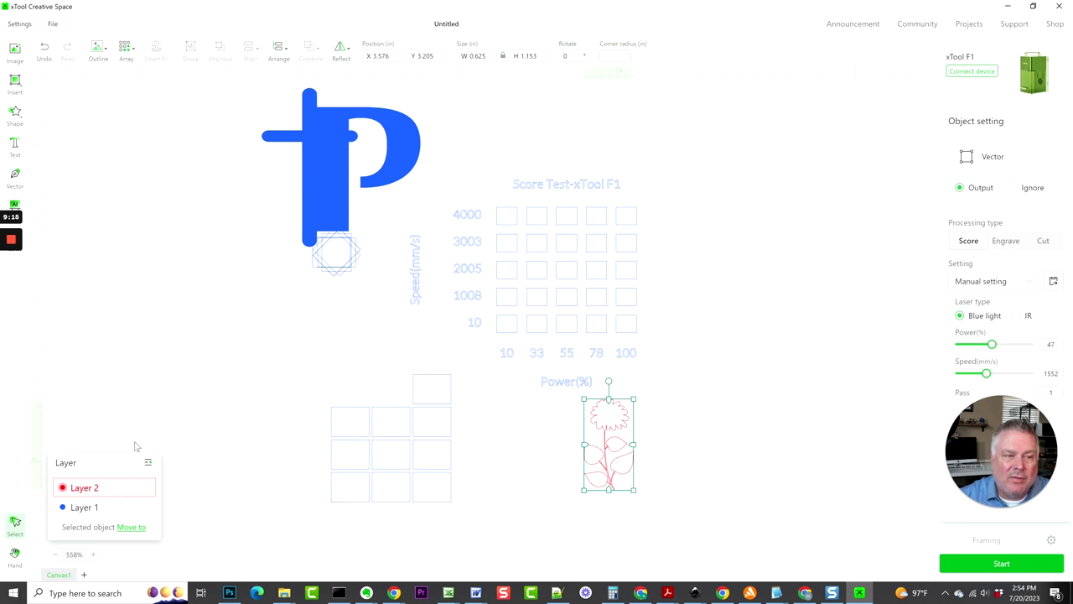
Add a HELLO text object and position and shrink it over the score grid's left part.
{"action": "left_click", "coordinate": [14, 153]}
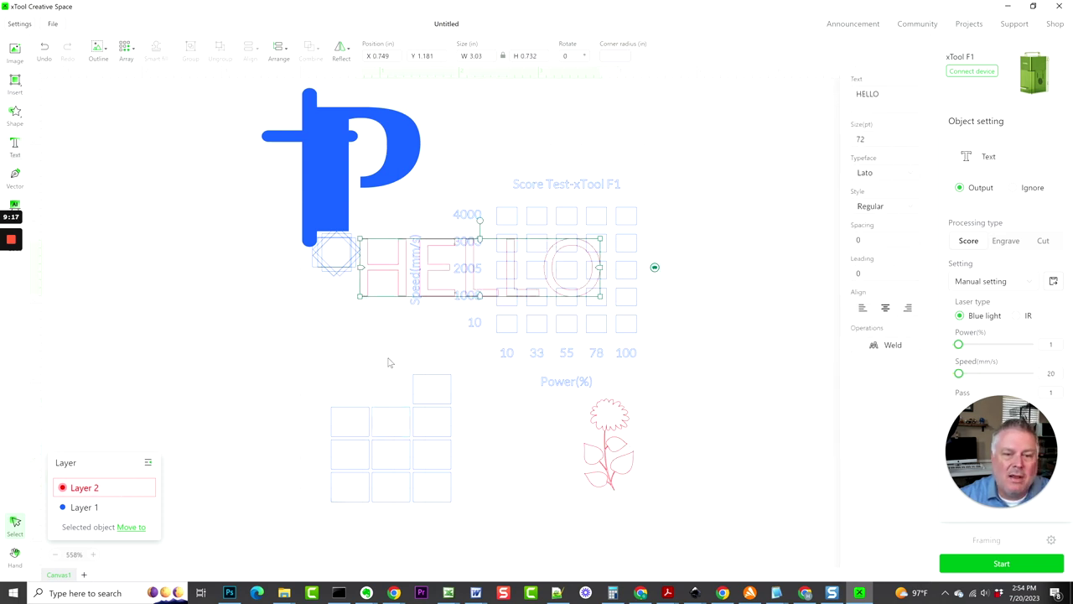
{"action": "left_click_drag", "start_coordinate": [438, 282], "coordinate": [371, 352]}
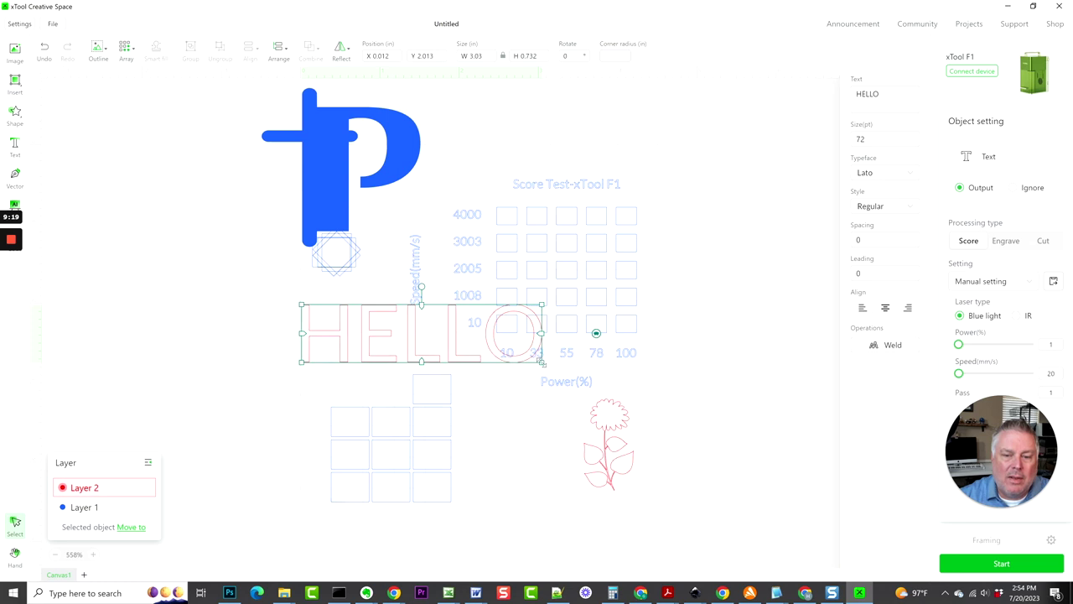
{"action": "left_click_drag", "start_coordinate": [539, 335], "coordinate": [471, 321]}
{"action": "left_click_drag", "start_coordinate": [387, 324], "coordinate": [397, 340]}
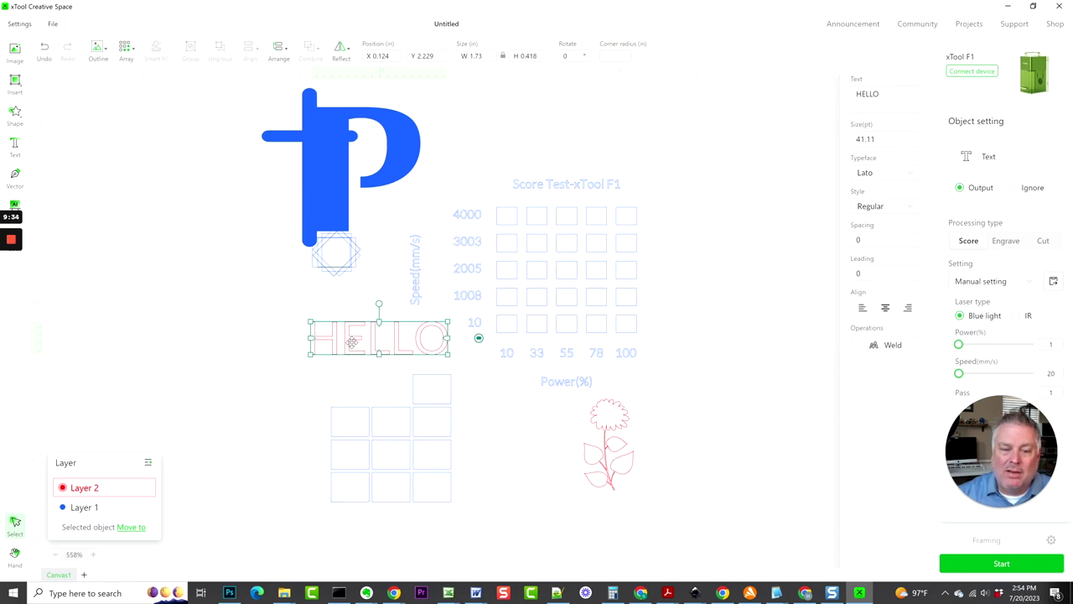
{"action": "key", "text": "Right"}
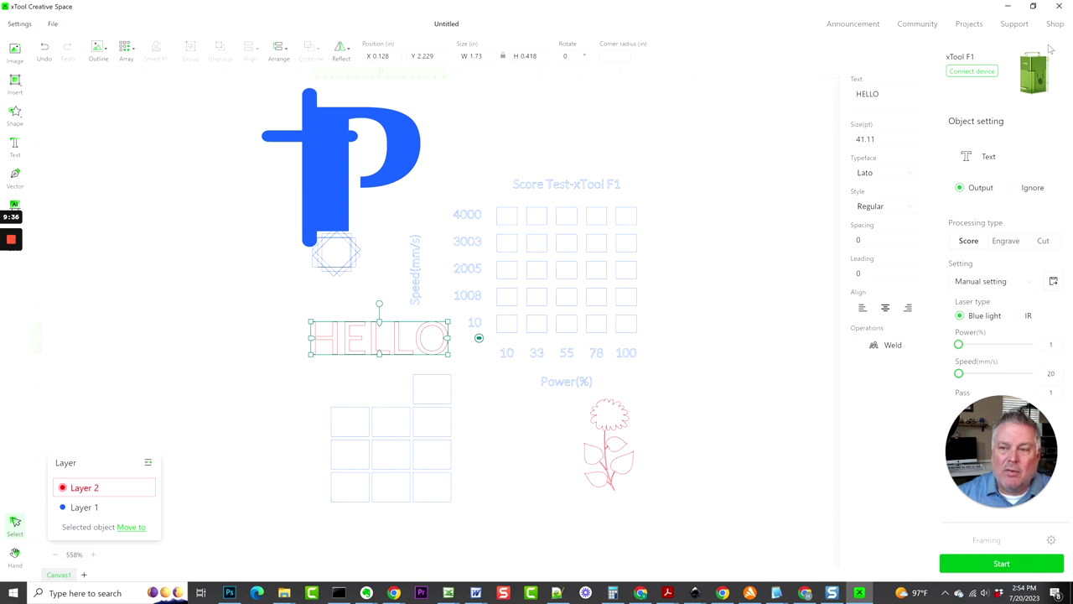
Replace HELLO with a name, set size 30 and the Combo typeface, and move it beside the 1008 row.
{"action": "left_click", "coordinate": [885, 96]}
{"action": "key", "text": "ctrl+a"}
{"action": "type", "text": "Mark"}
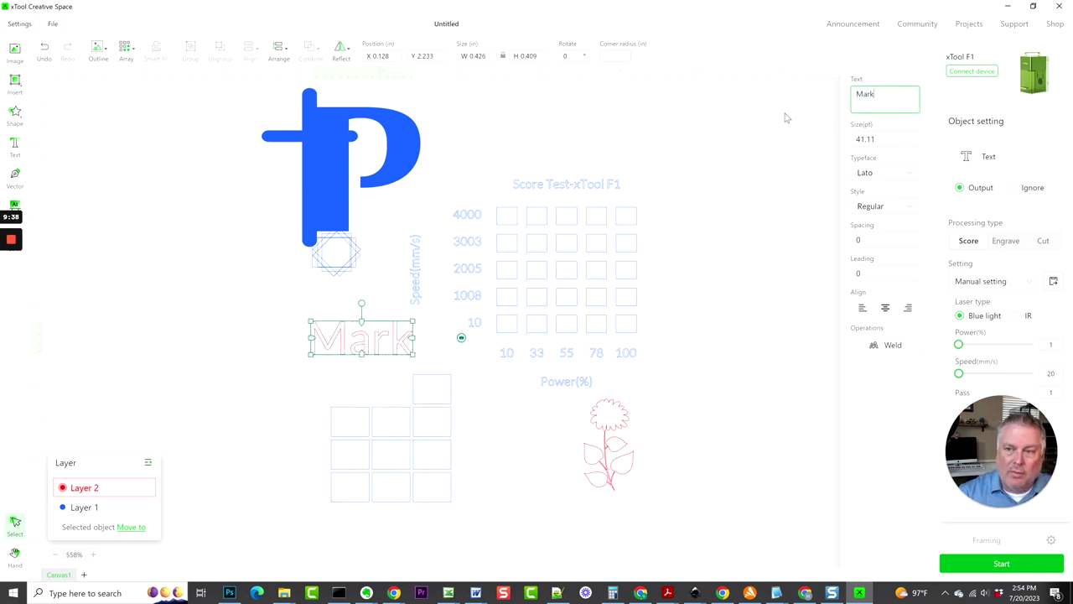
{"action": "key", "text": "Tab"}
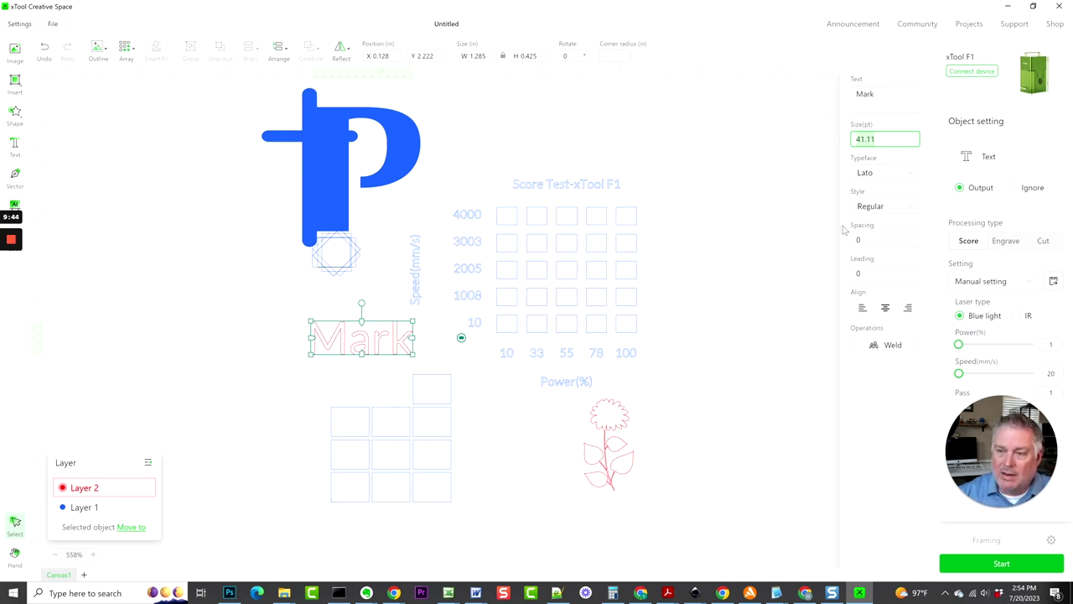
{"action": "type", "text": "30"}
{"action": "left_click", "coordinate": [872, 173]}
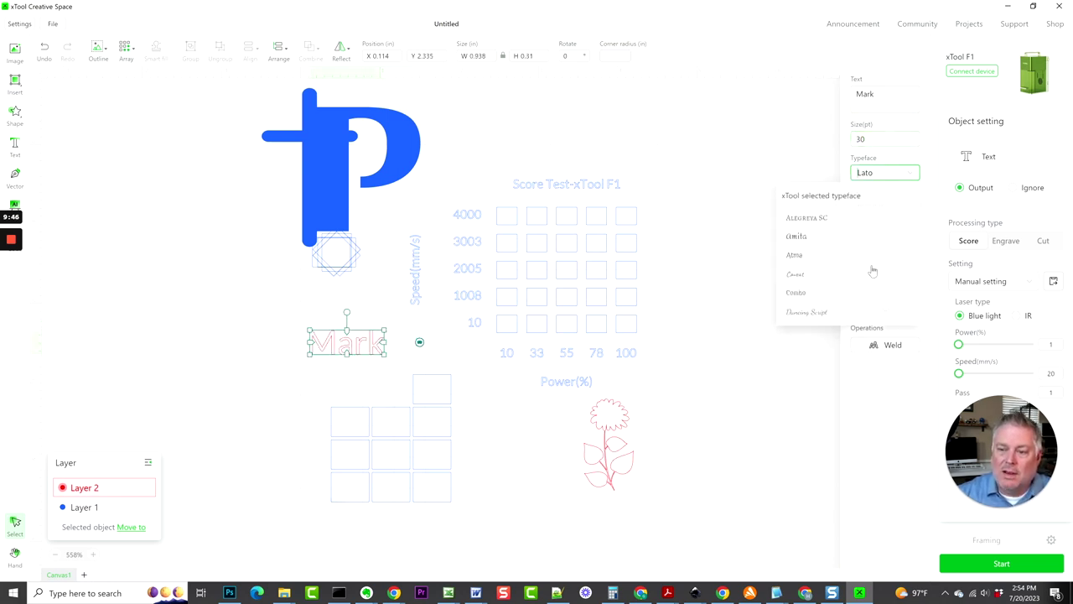
{"action": "left_click", "coordinate": [868, 292]}
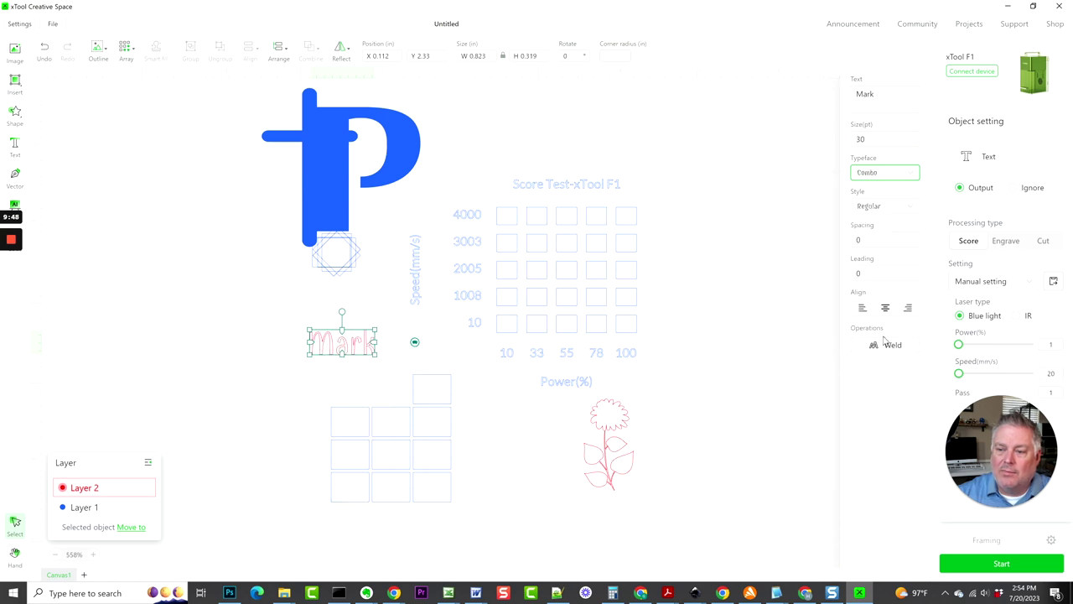
{"action": "left_click_drag", "start_coordinate": [349, 343], "coordinate": [434, 302]}
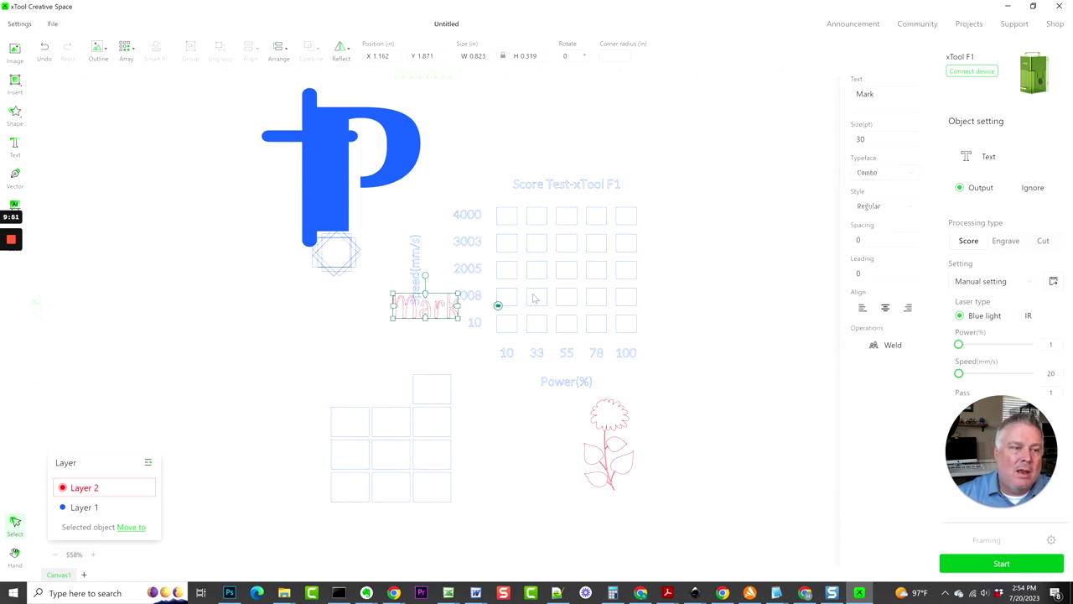
{"action": "left_click", "coordinate": [761, 532]}
Clear the canvas and draw a new vector path through six points, closing back at the second.
{"action": "key", "text": "ctrl+a"}
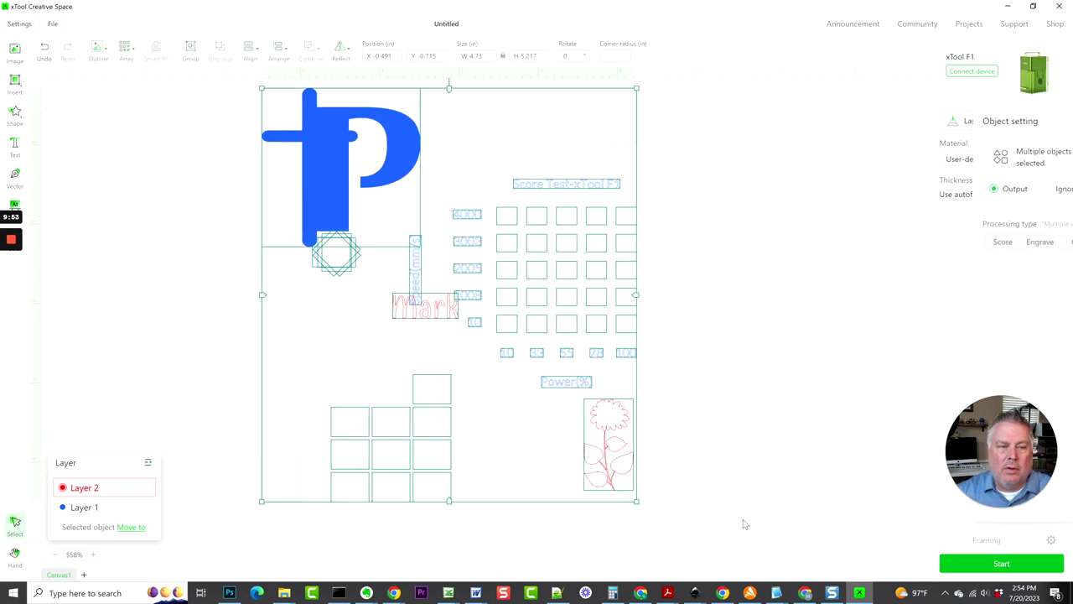
{"action": "key", "text": "Delete"}
{"action": "left_click", "coordinate": [15, 175]}
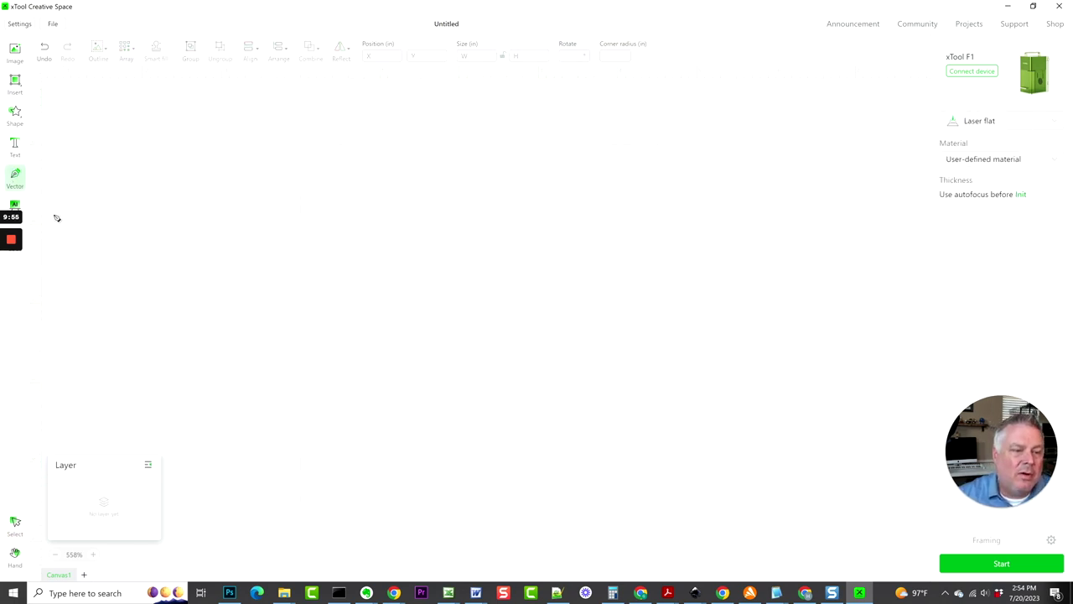
{"action": "left_click", "coordinate": [361, 231]}
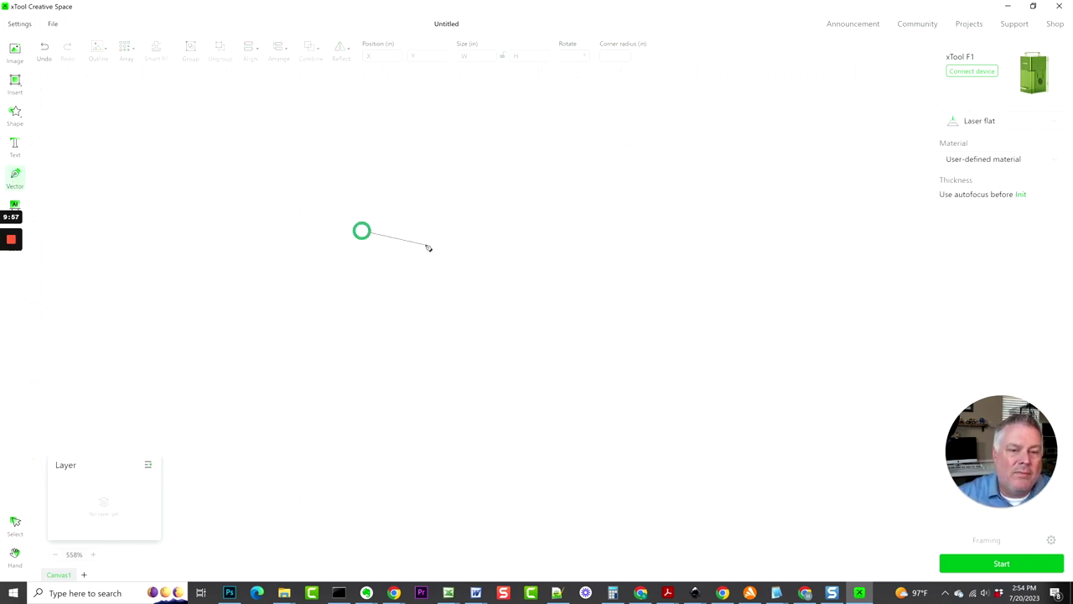
{"action": "left_click", "coordinate": [426, 246]}
{"action": "left_click", "coordinate": [413, 289]}
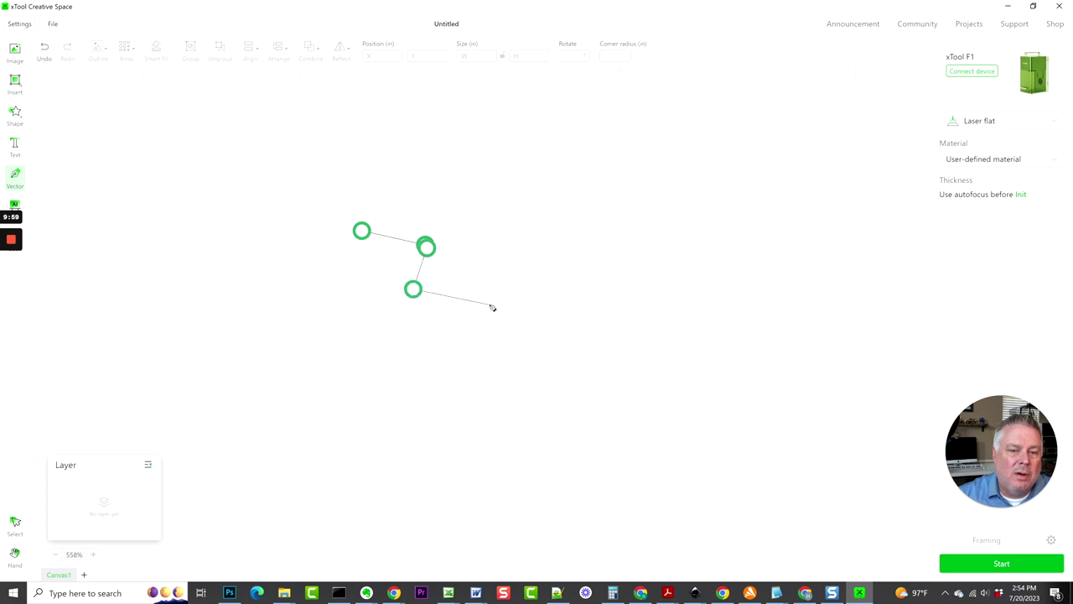
{"action": "left_click", "coordinate": [492, 307]}
{"action": "left_click", "coordinate": [513, 267]}
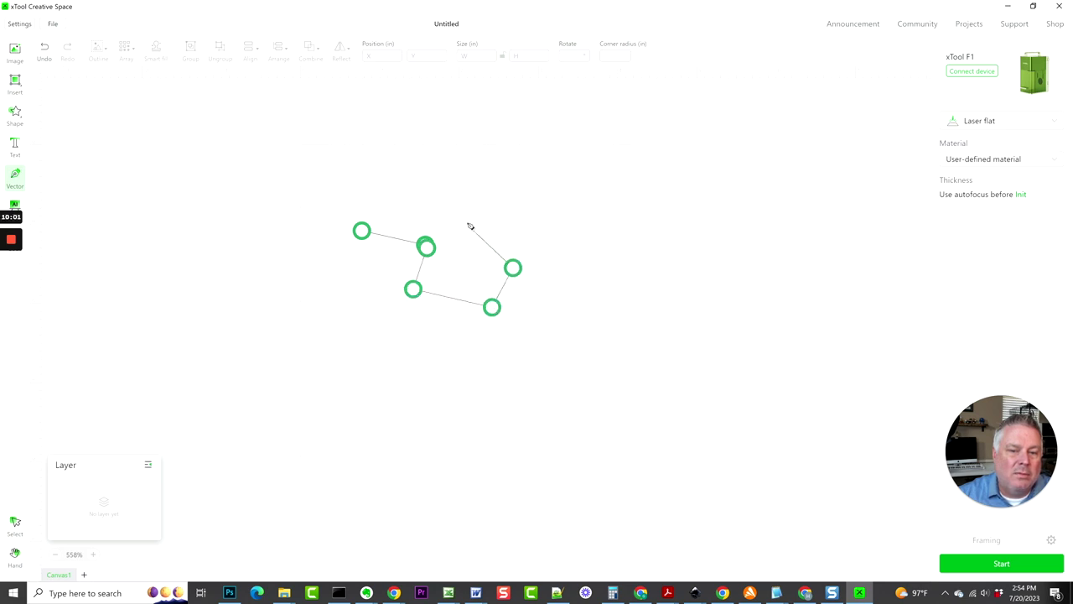
{"action": "left_click", "coordinate": [465, 221]}
{"action": "left_click", "coordinate": [427, 245]}
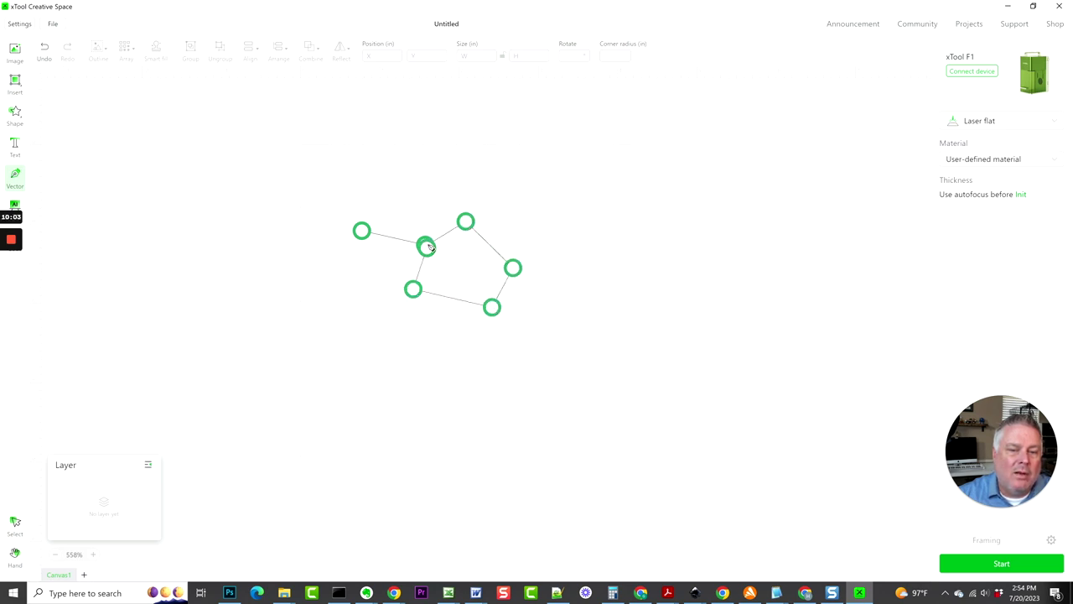
Add the remaining outline points, finish the 3.259 by 1.284 in path, and move it lower.
{"action": "right_click", "coordinate": [433, 250]}
{"action": "left_click", "coordinate": [620, 289]}
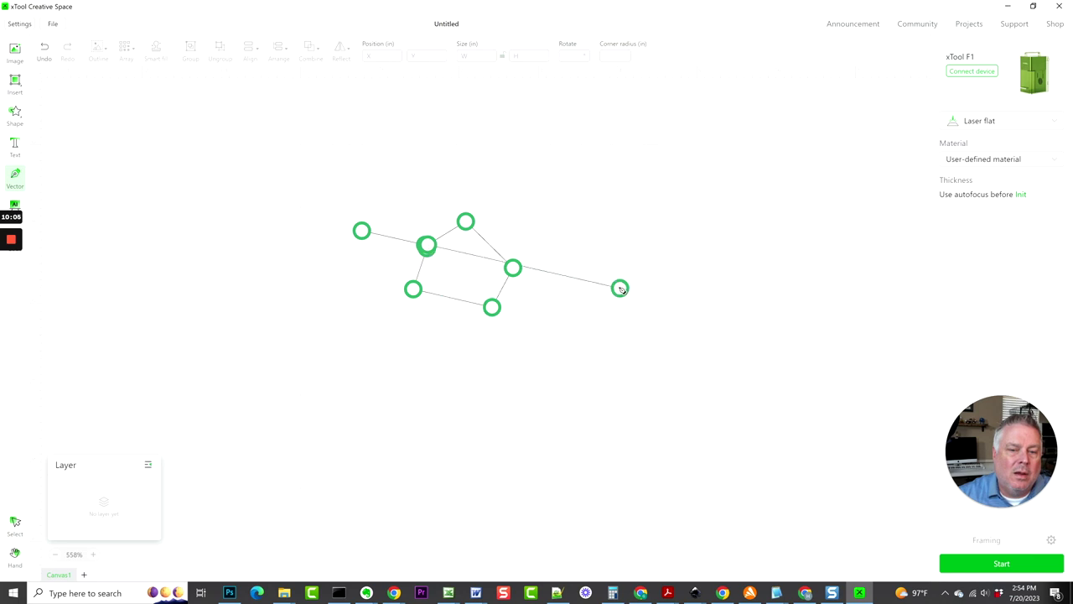
{"action": "right_click", "coordinate": [623, 290]}
{"action": "left_click", "coordinate": [584, 323]}
{"action": "key", "text": "Return"}
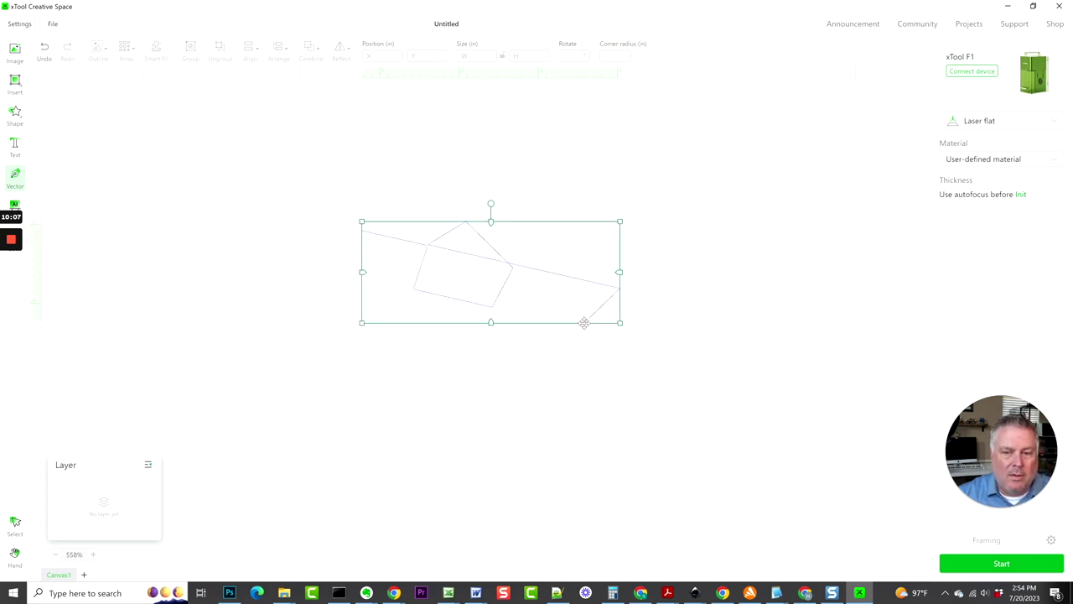
{"action": "left_click_drag", "start_coordinate": [431, 239], "coordinate": [421, 315]}
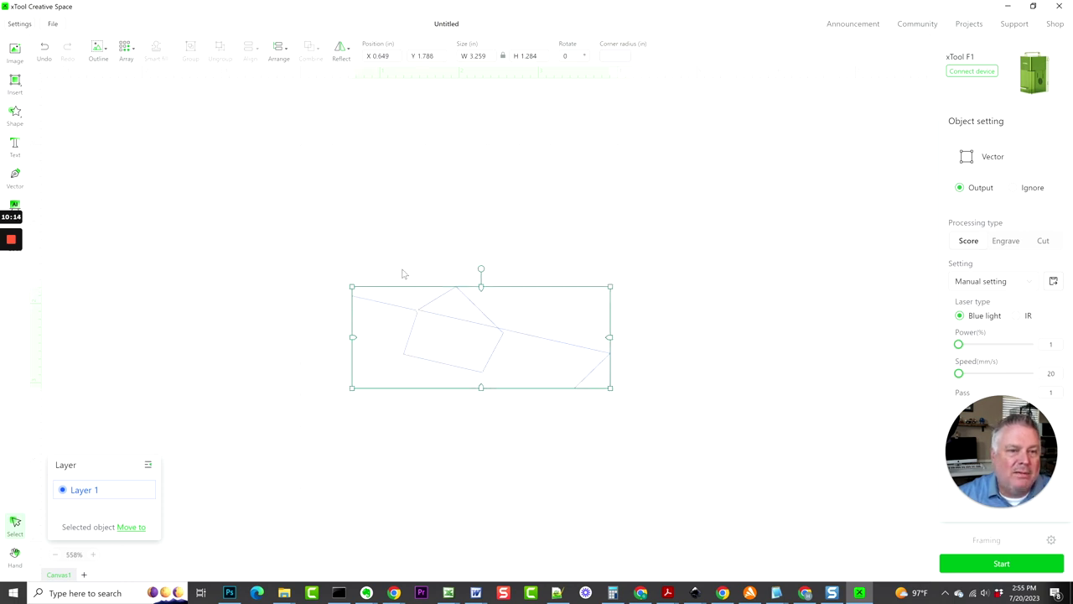
{"action": "left_click", "coordinate": [349, 53]}
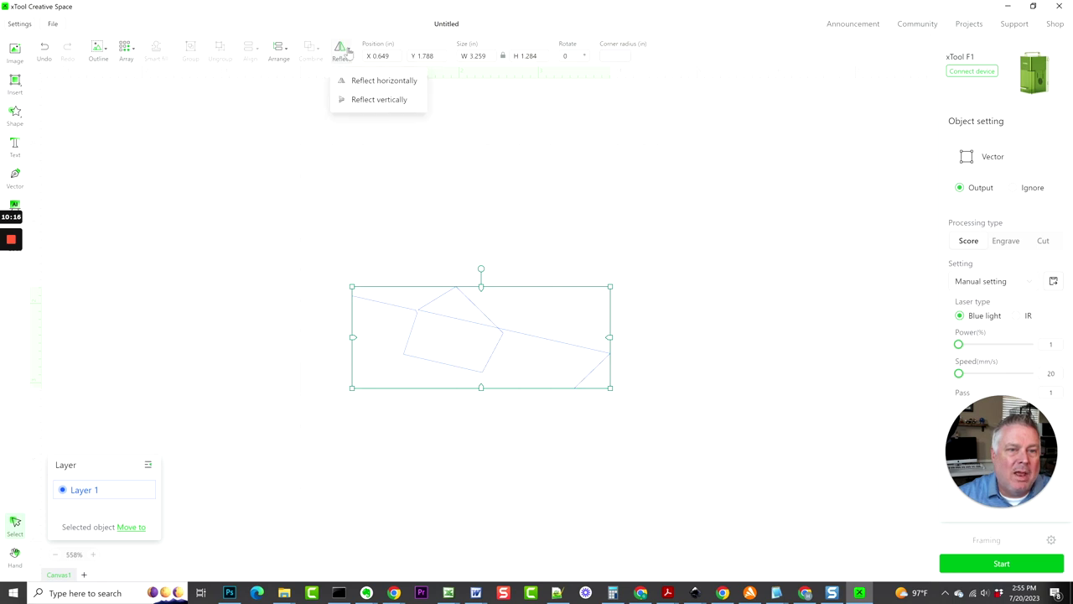
{"action": "left_click", "coordinate": [14, 206]}
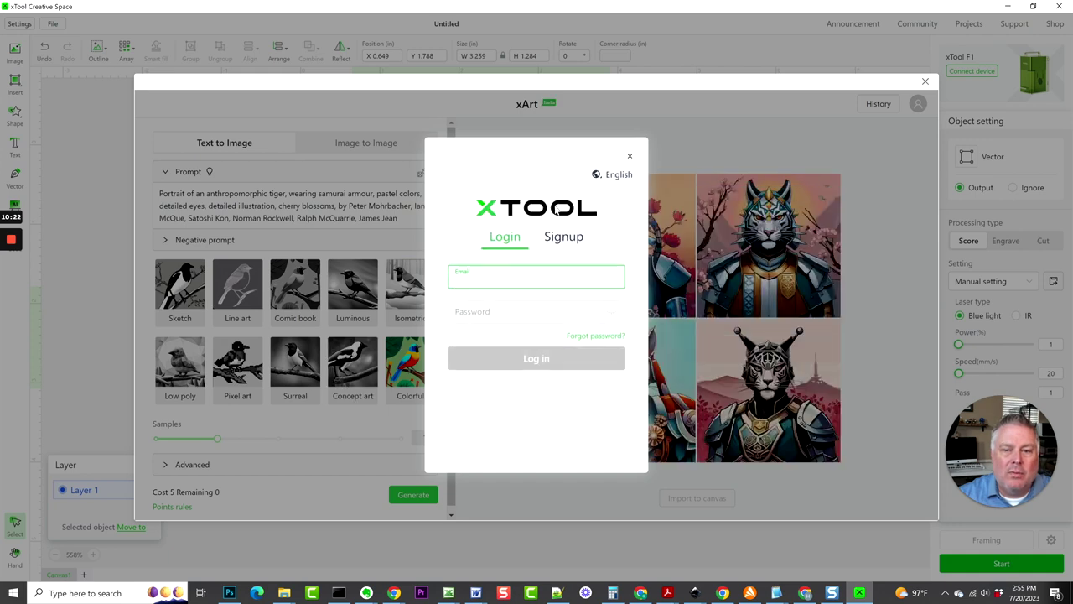
{"action": "left_click", "coordinate": [628, 161]}
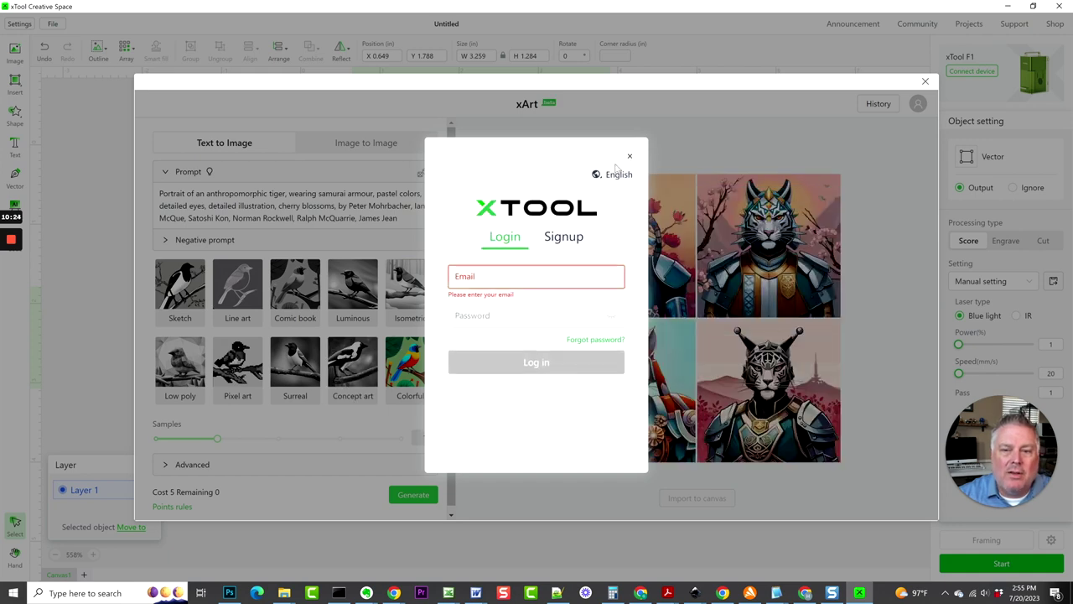
{"action": "left_click", "coordinate": [629, 156]}
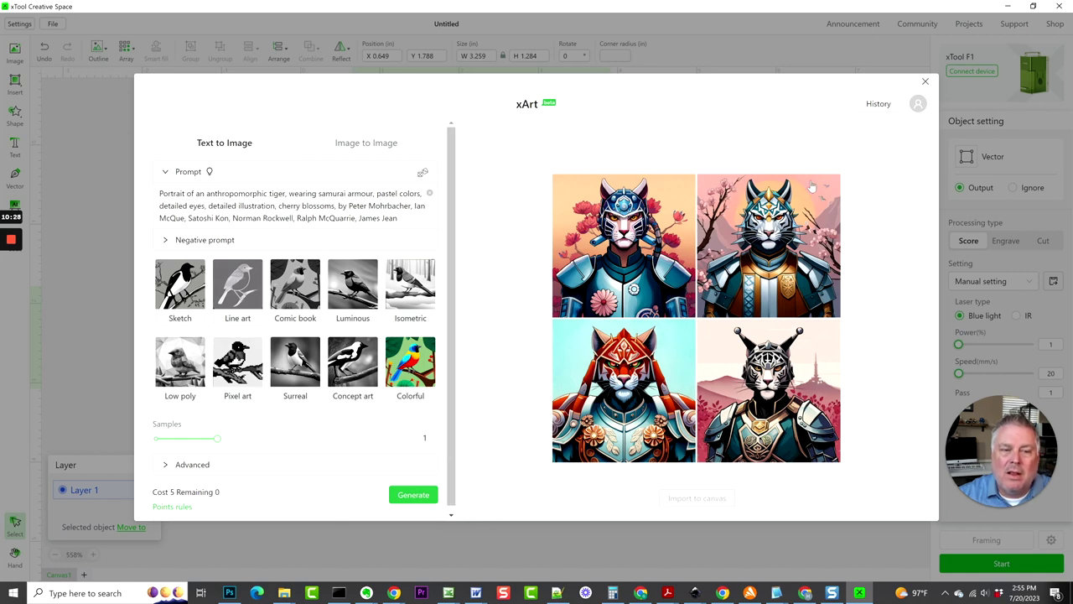
{"action": "left_click", "coordinate": [925, 81]}
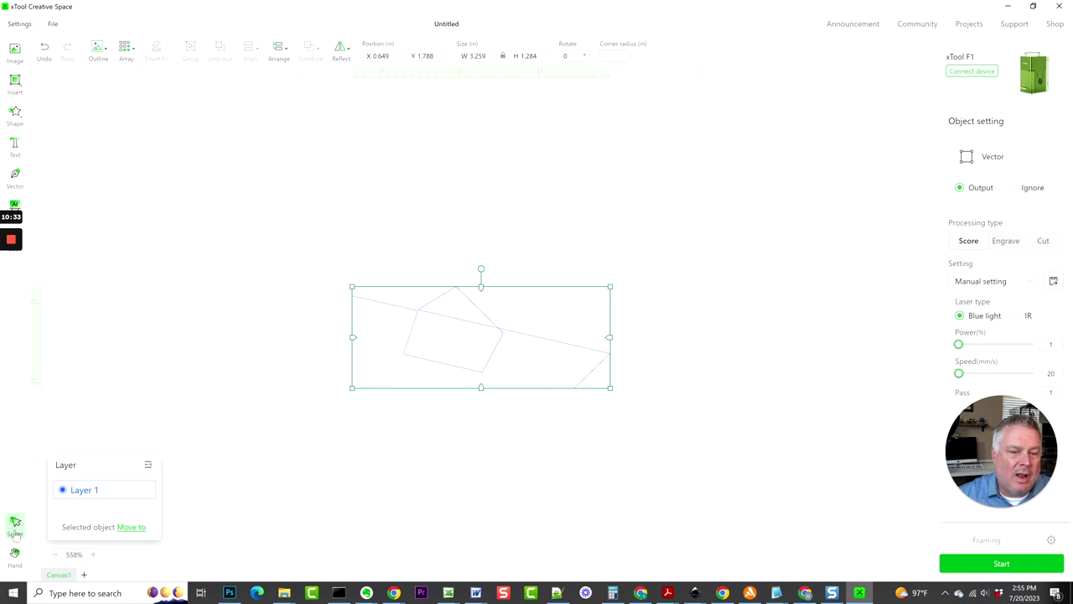
Reposition the vector shape and mirror it horizontally.
{"action": "mouse_move", "coordinate": [467, 345]}
{"action": "left_mouse_down"}
{"action": "mouse_move", "coordinate": [470, 260]}
{"action": "mouse_move", "coordinate": [478, 403]}
{"action": "mouse_move", "coordinate": [427, 214]}
{"action": "mouse_move", "coordinate": [433, 234]}
{"action": "left_mouse_up"}
{"action": "left_click", "coordinate": [14, 555]}
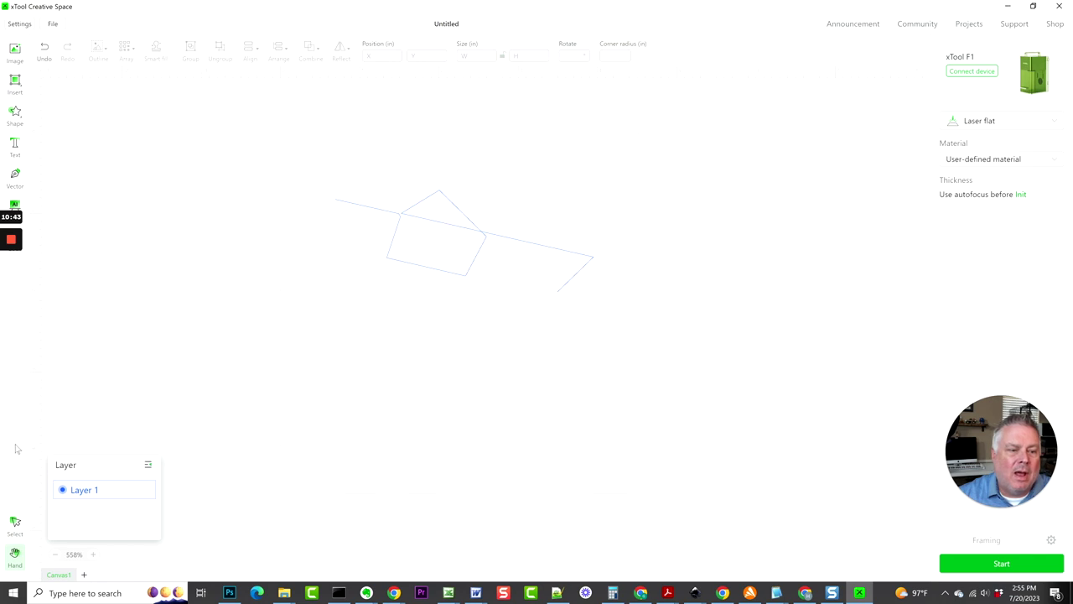
{"action": "left_click", "coordinate": [16, 523]}
{"action": "left_click", "coordinate": [489, 254]}
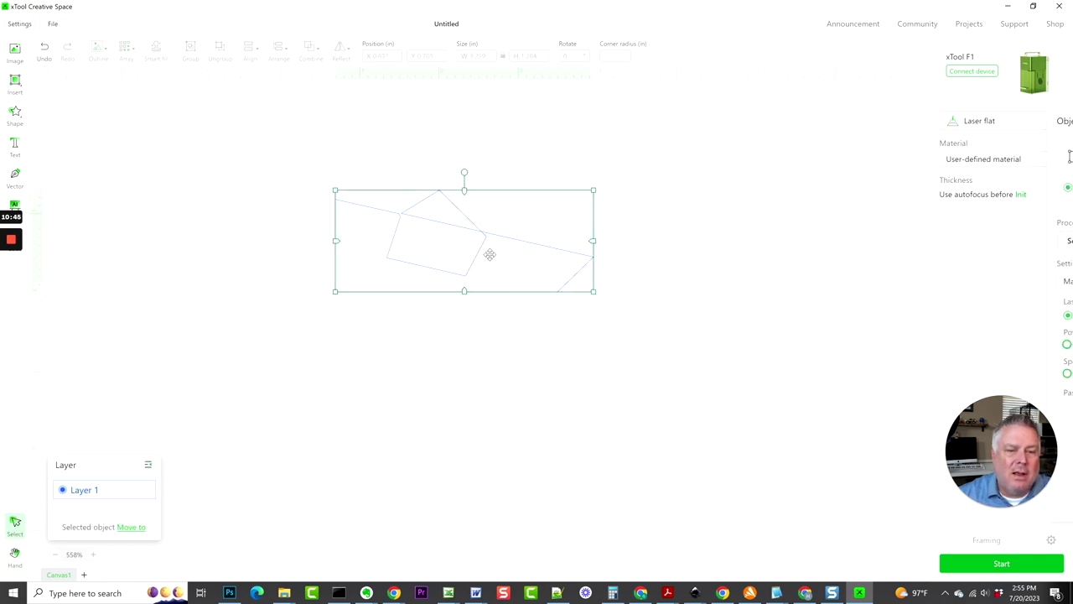
{"action": "left_click", "coordinate": [345, 53]}
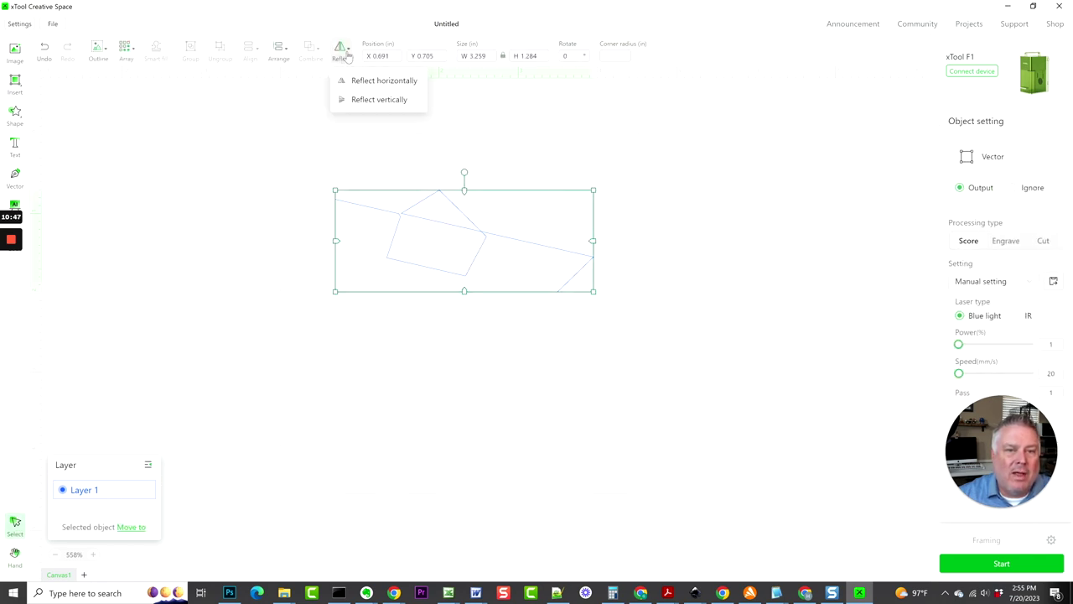
{"action": "left_click", "coordinate": [361, 81]}
{"action": "left_click_drag", "start_coordinate": [486, 245], "coordinate": [454, 364]}
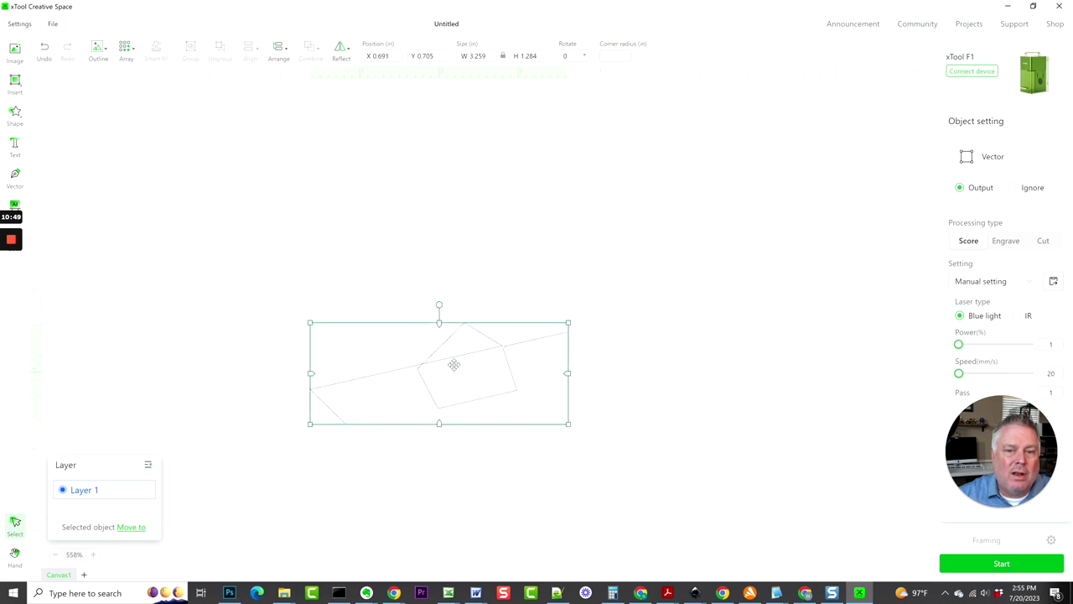
Duplicate the shape with Ctrl+D, mirror the copy horizontally, and place it just above the original.
{"action": "key", "text": "ctrl+d"}
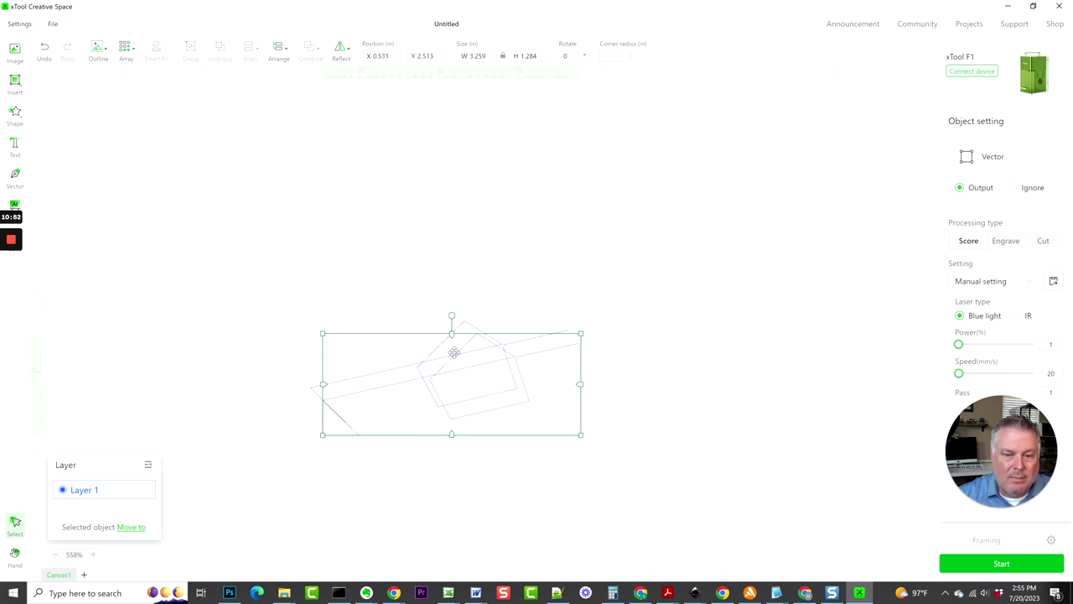
{"action": "left_click_drag", "start_coordinate": [454, 352], "coordinate": [455, 196]}
{"action": "left_click", "coordinate": [340, 59]}
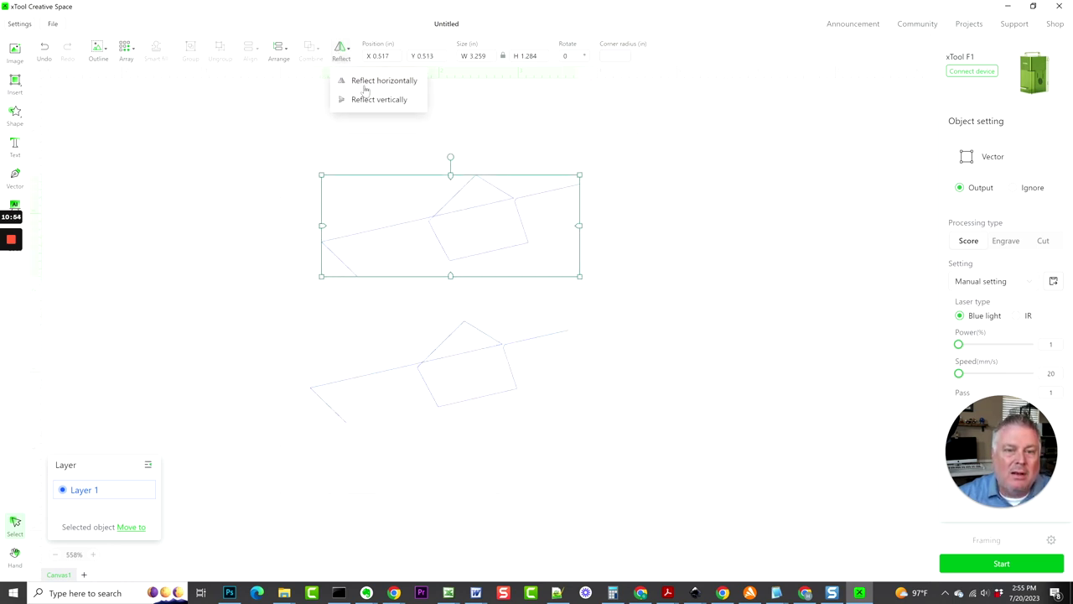
{"action": "left_click", "coordinate": [362, 83]}
{"action": "left_click_drag", "start_coordinate": [419, 196], "coordinate": [411, 236]}
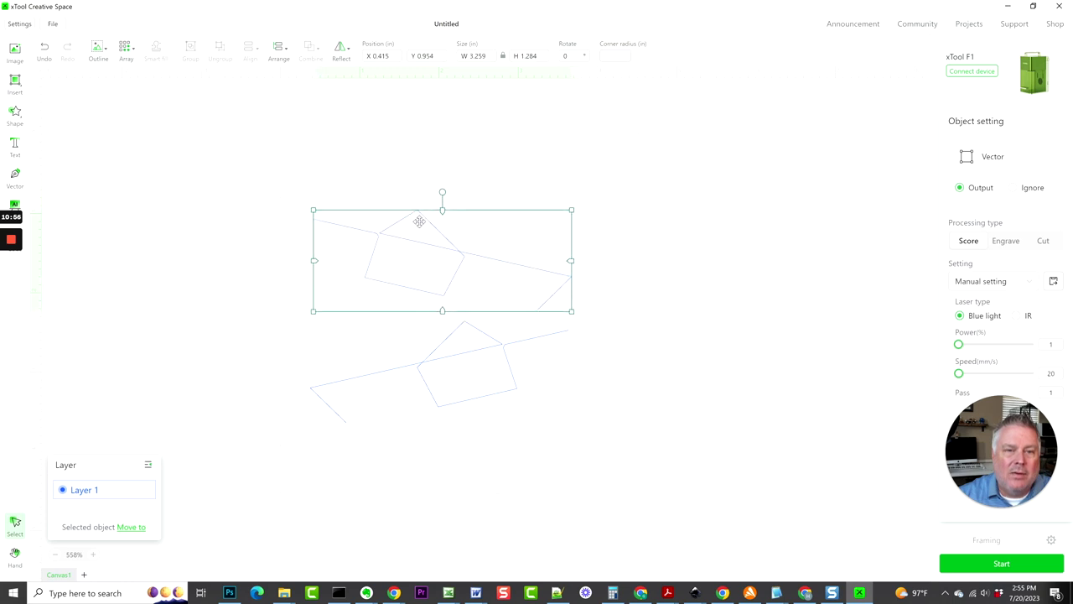
{"action": "left_click", "coordinate": [281, 50]}
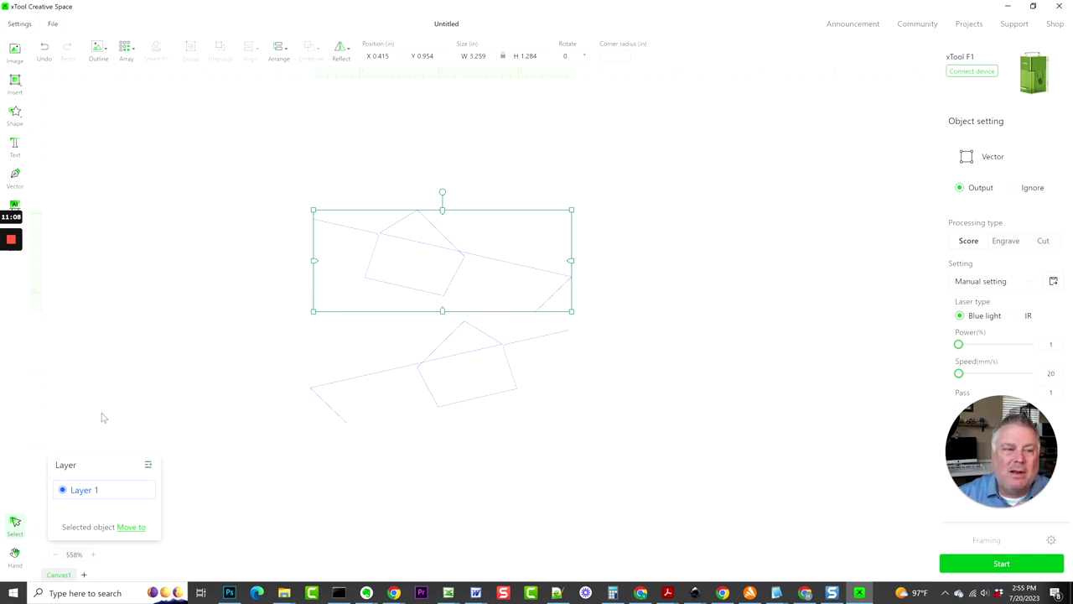
Marquee-select the two stacked mirrored paths, together spanning 3.3 by 2.685 in.
{"action": "left_click_drag", "start_coordinate": [279, 123], "coordinate": [676, 479]}
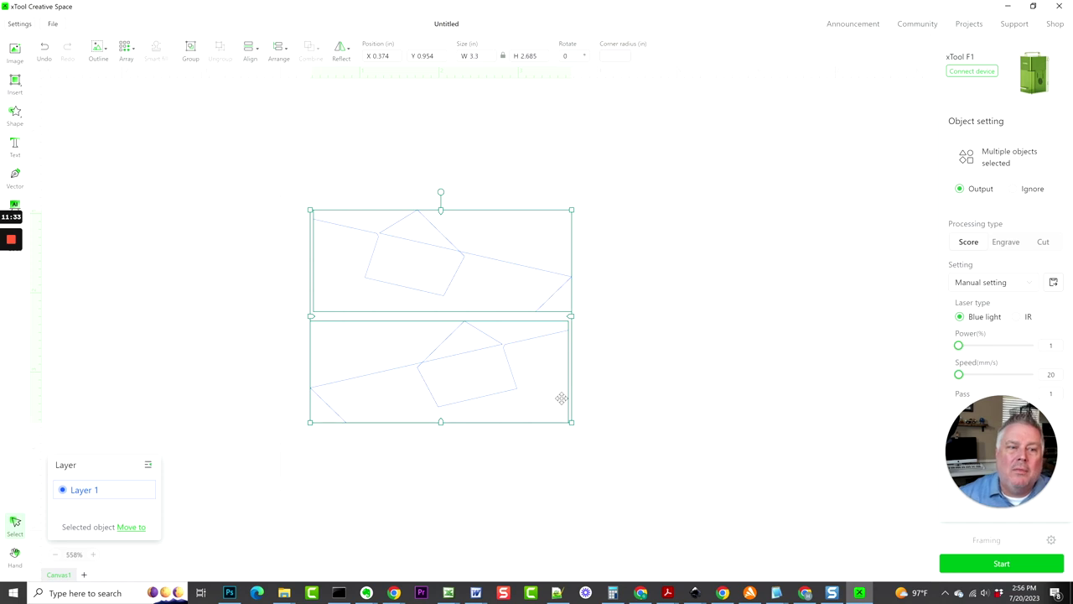
Glance at the announcements, then go to Projects and dismiss the welcome message.
{"action": "left_click", "coordinate": [853, 24]}
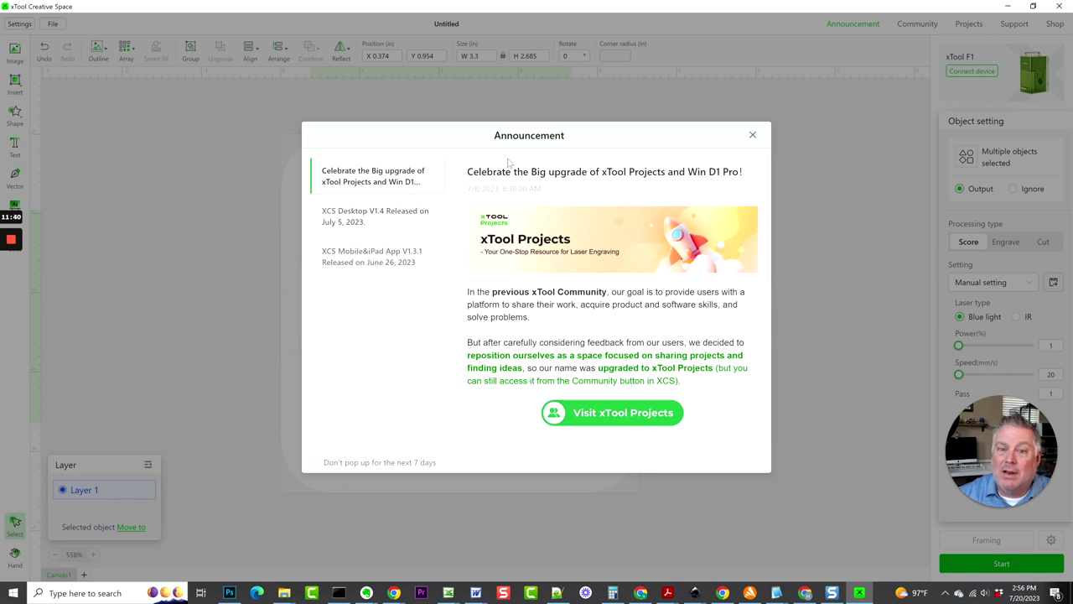
{"action": "left_click", "coordinate": [752, 135]}
{"action": "mouse_move", "coordinate": [930, 27]}
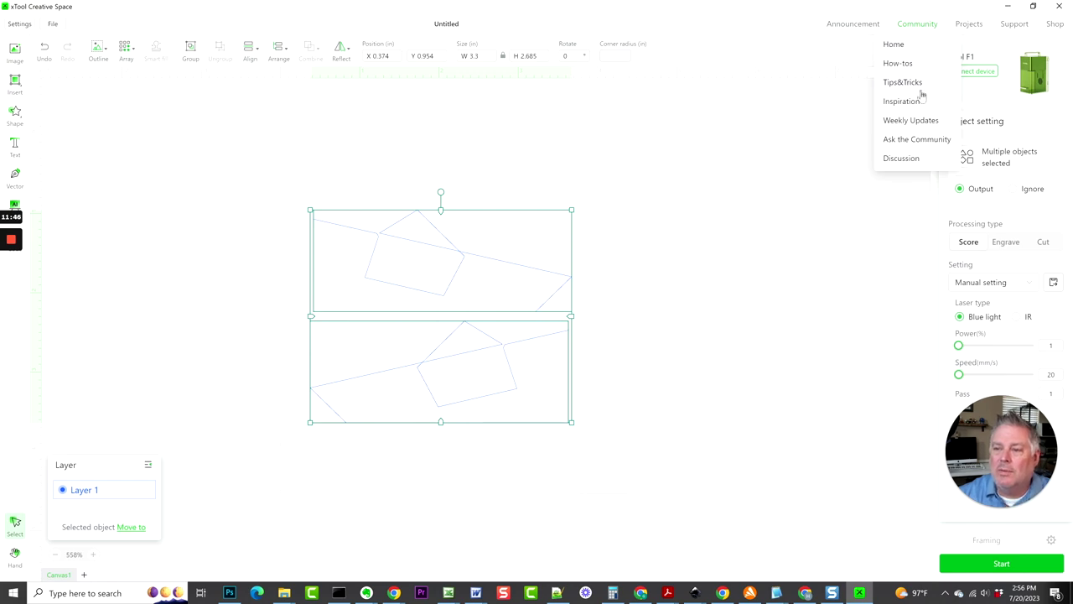
{"action": "left_click", "coordinate": [968, 24]}
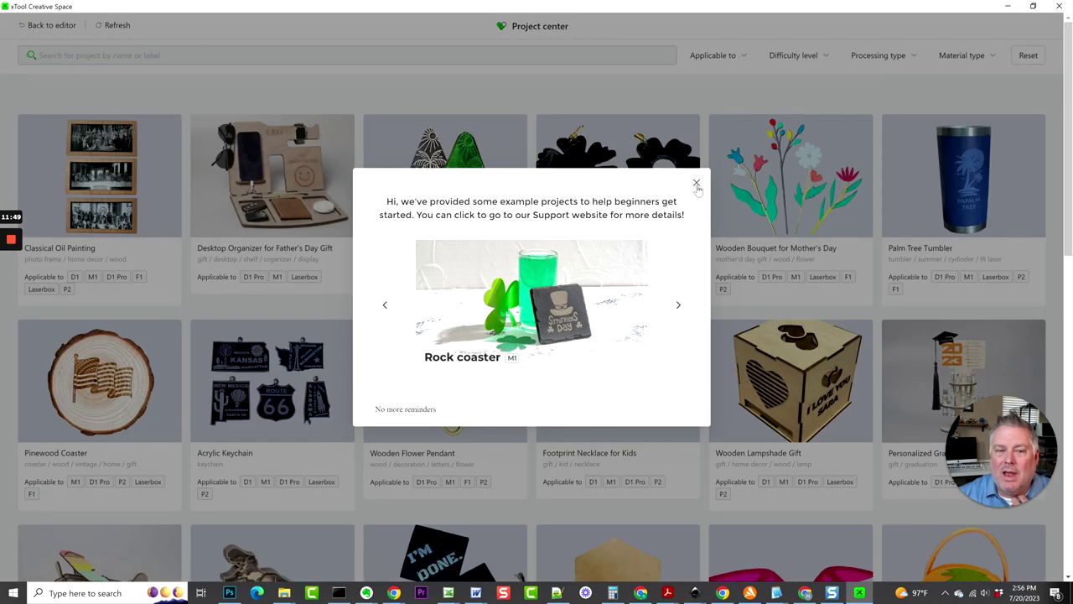
{"action": "left_click", "coordinate": [696, 183]}
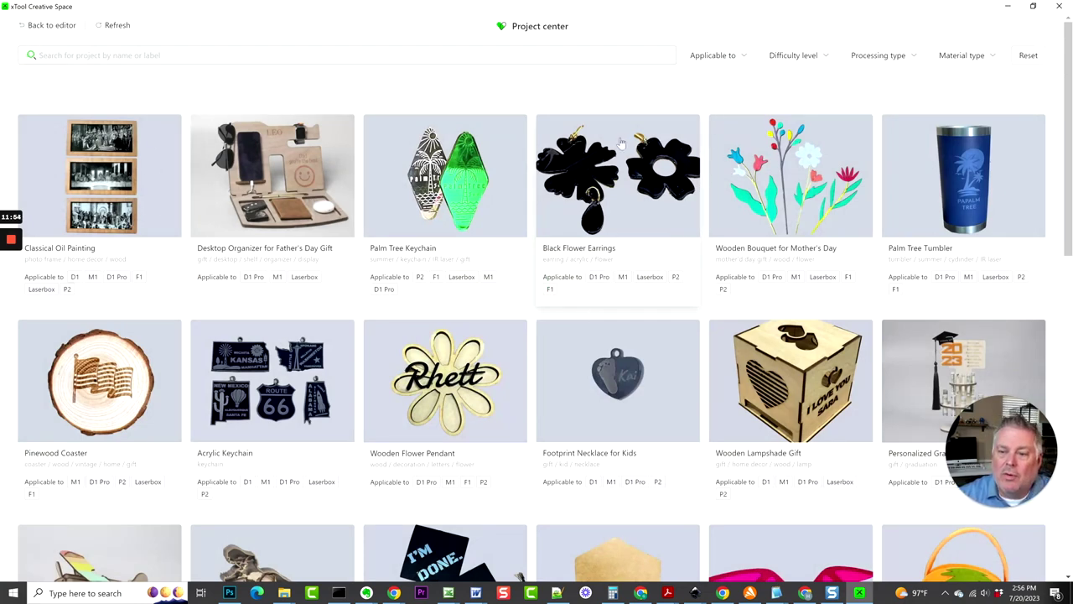
Filter projects to P2, Level 2 and Laser engrave, then open Classical Oil Painting.
{"action": "left_click", "coordinate": [771, 58]}
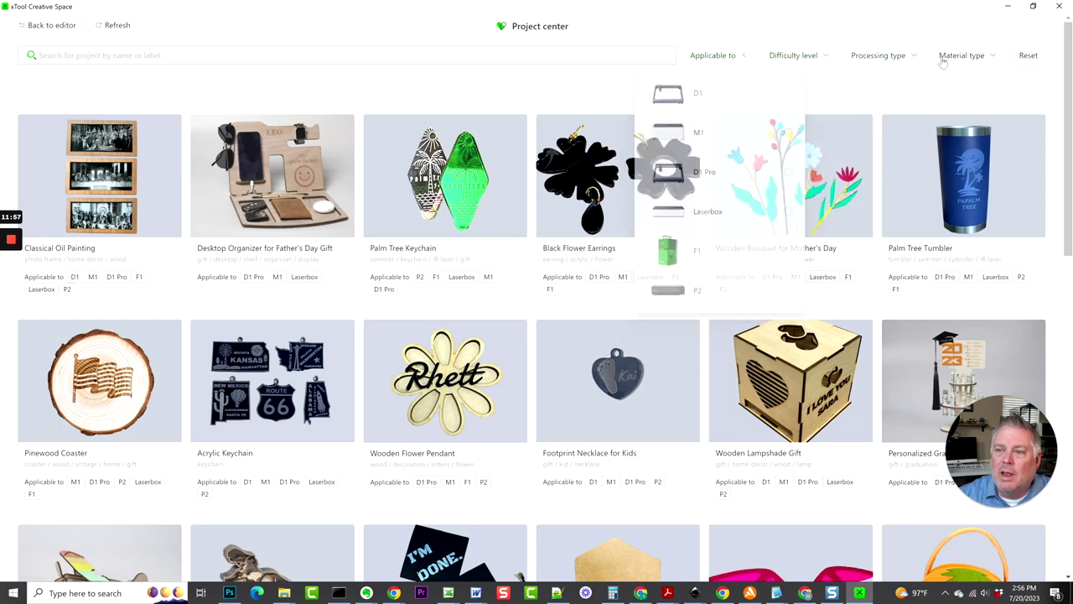
{"action": "mouse_move", "coordinate": [951, 63]}
{"action": "left_click", "coordinate": [713, 55]}
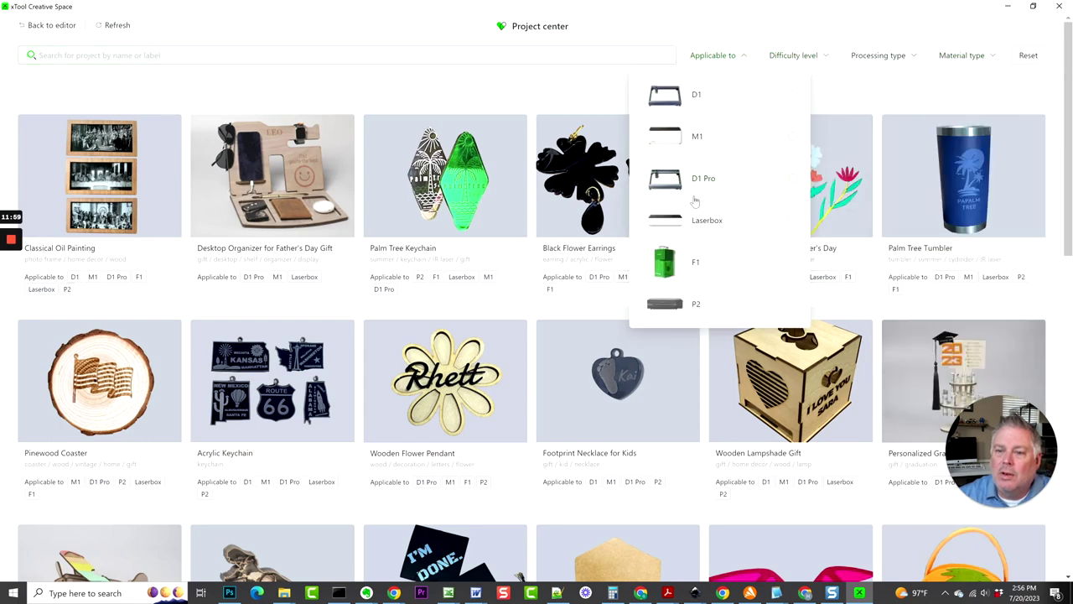
{"action": "left_click", "coordinate": [747, 307]}
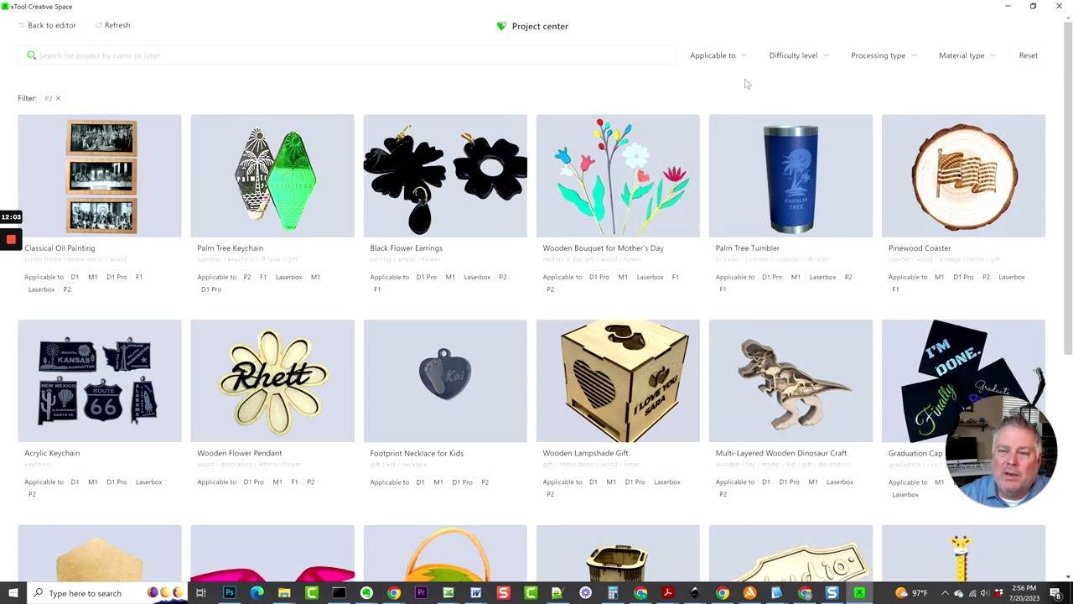
{"action": "left_click", "coordinate": [820, 54]}
{"action": "left_click", "coordinate": [820, 135]}
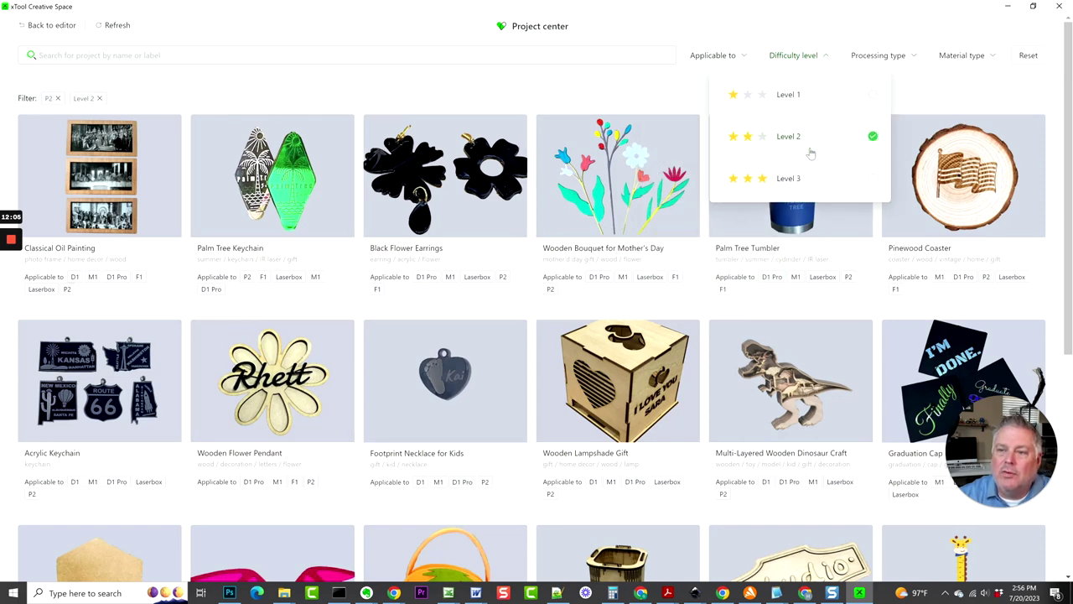
{"action": "left_click", "coordinate": [910, 57]}
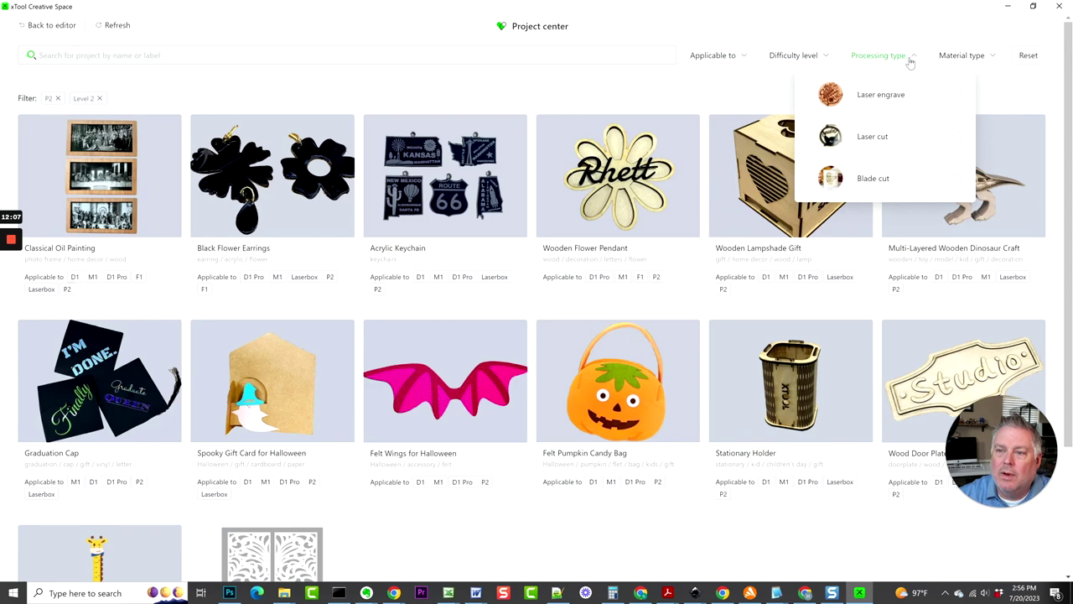
{"action": "left_click", "coordinate": [886, 99]}
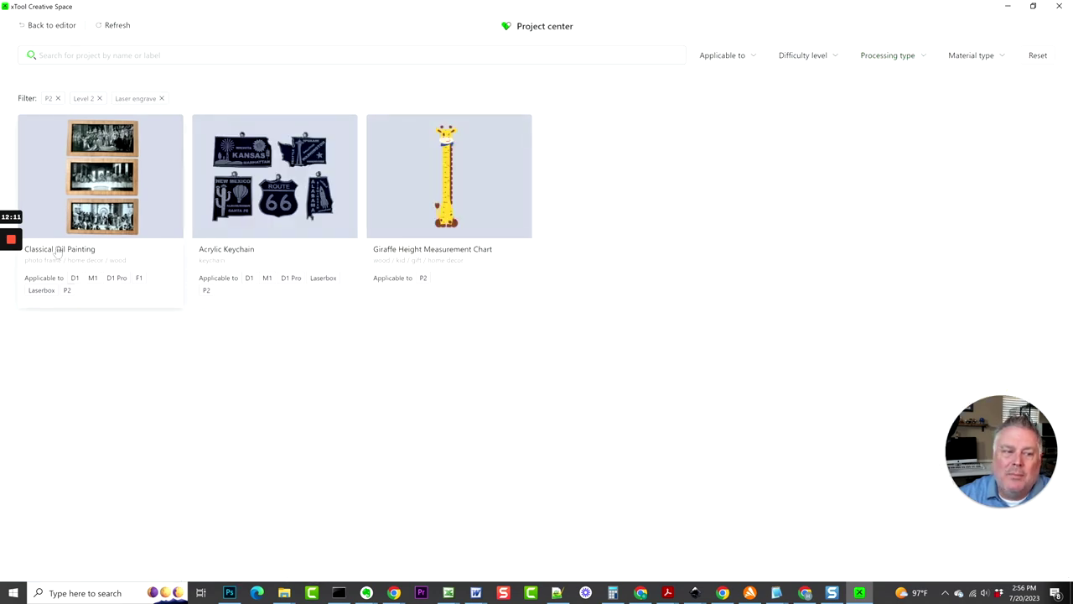
{"action": "left_click", "coordinate": [101, 216]}
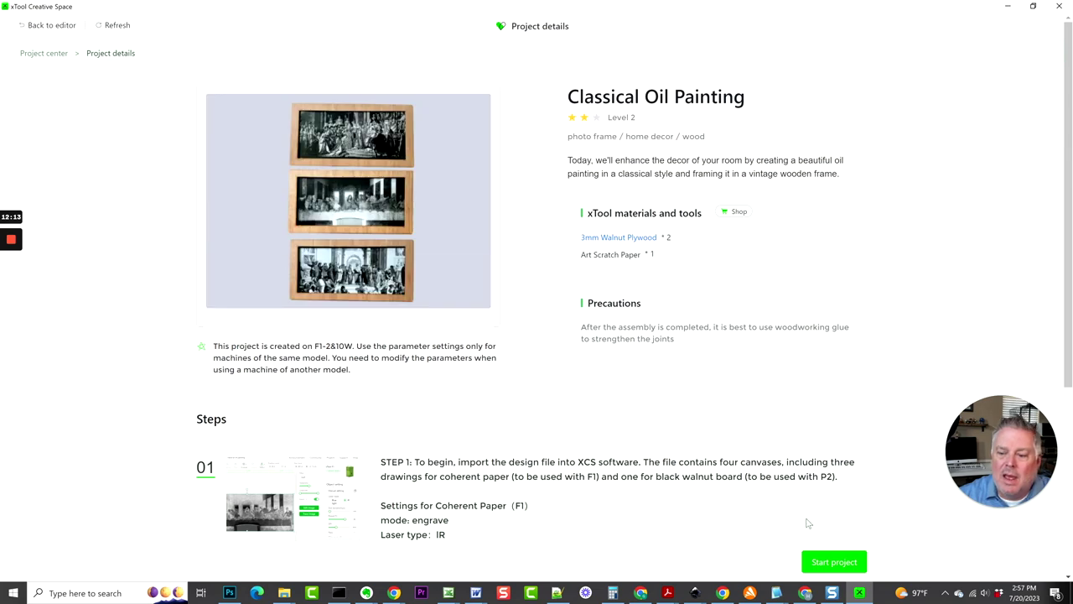
Launch Classical Oil Painting via Start project, answering NO to saving the mirrored-path canvas.
{"action": "left_click", "coordinate": [831, 563]}
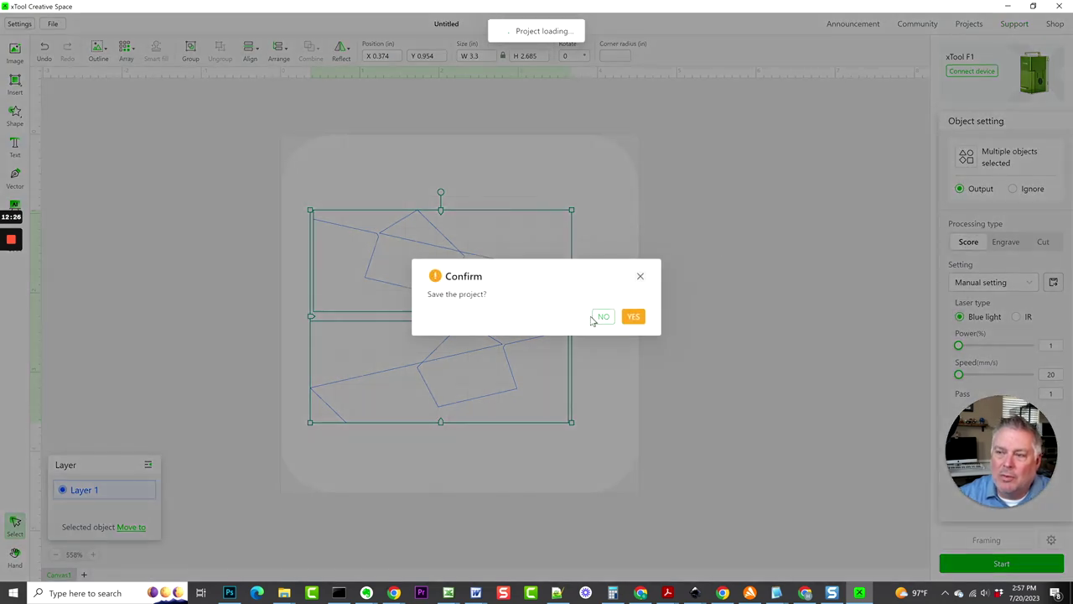
{"action": "left_click", "coordinate": [601, 317]}
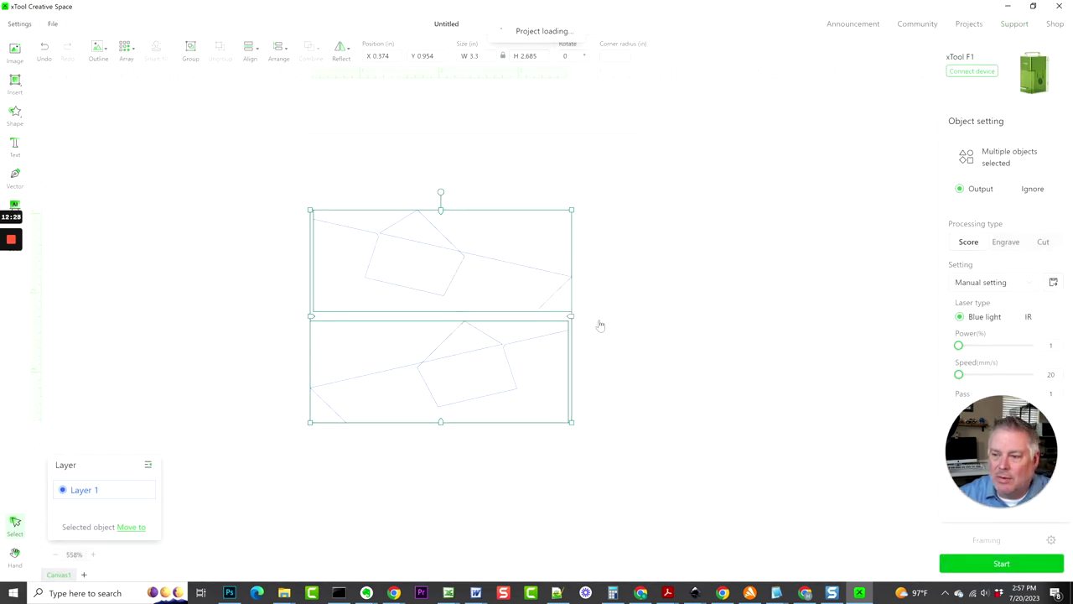